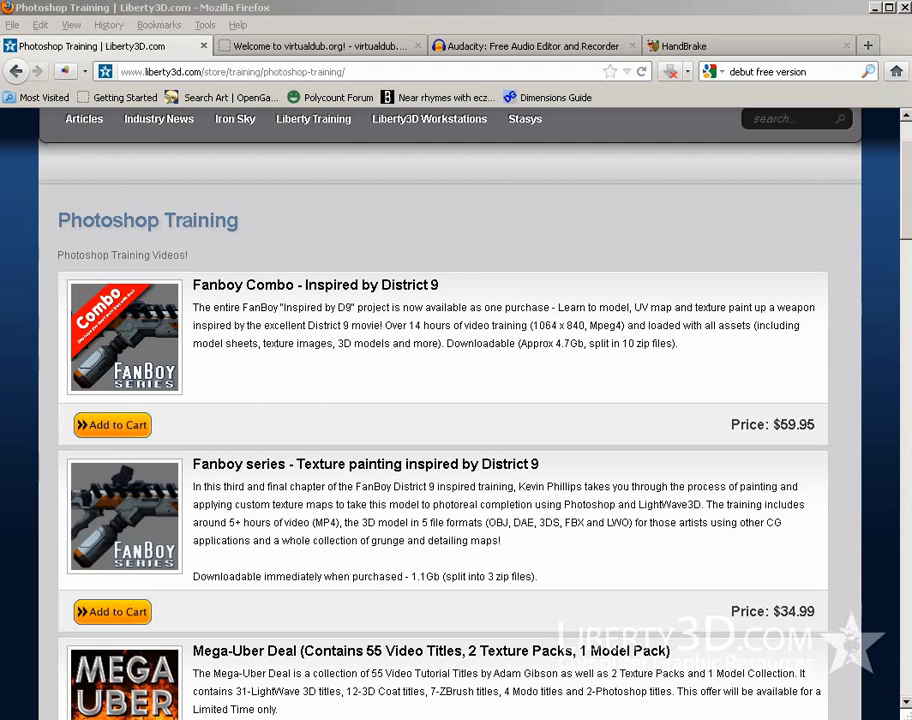
# Look over the VirtualDub, Audacity and HandBrake websites, and put the browser away
pyautogui.click(347, 45)
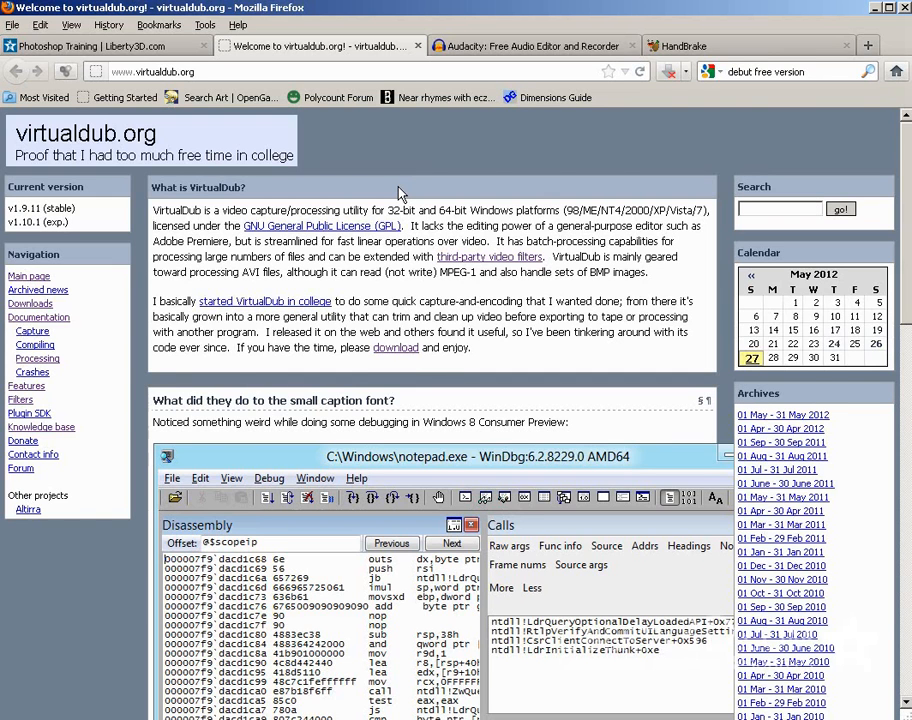
pyautogui.click(508, 46)
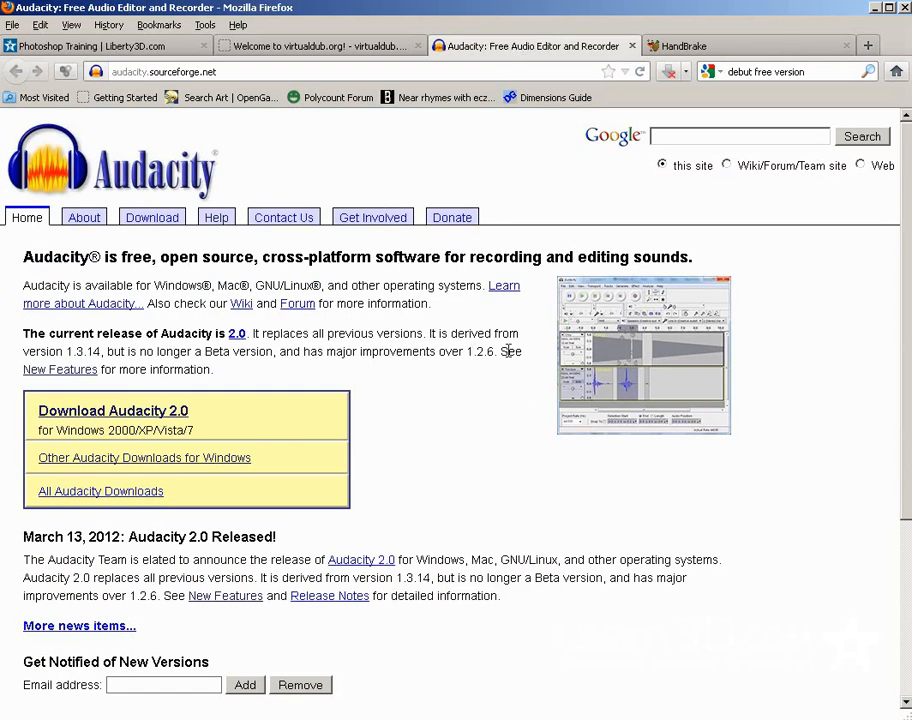
pyautogui.click(745, 47)
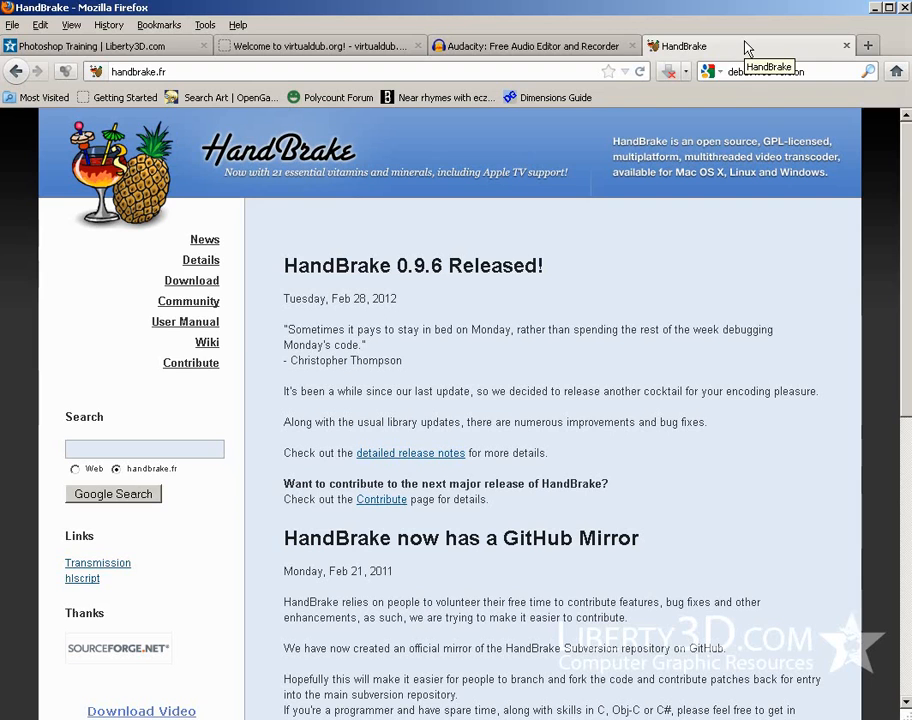
pyautogui.click(877, 7)
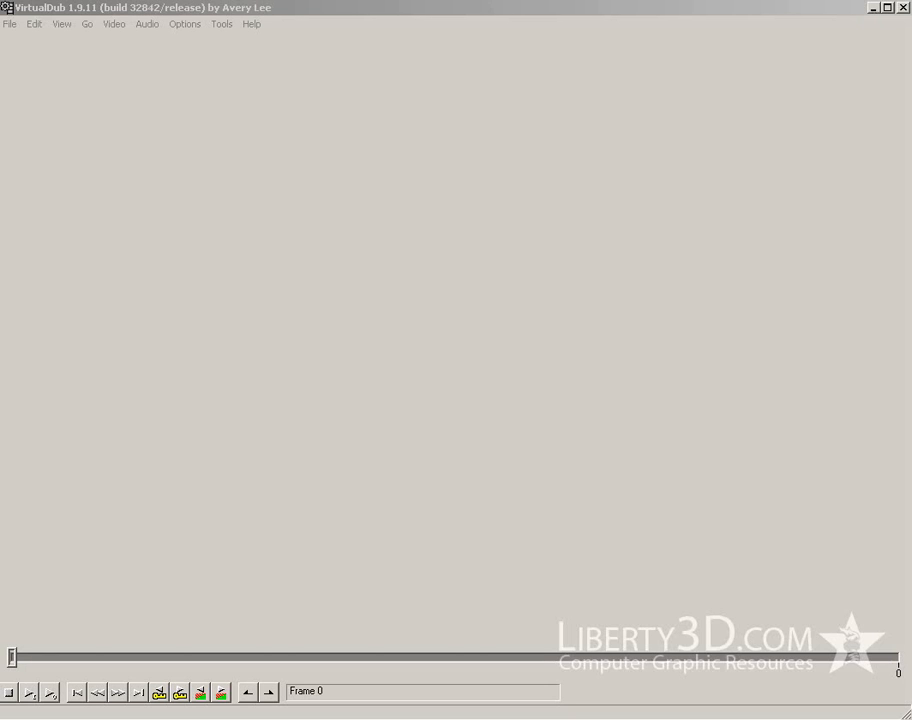
# In VirtualDub, open the video file Example_video.avi from the Edit_and_watermark folder
pyautogui.click(342, 9)
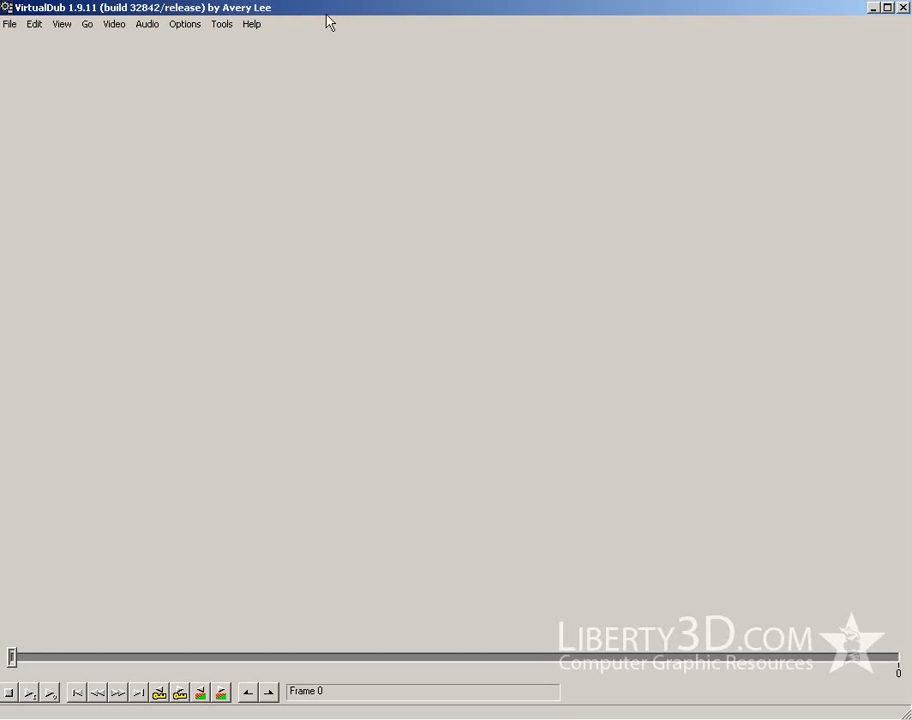
pyautogui.click(12, 25)
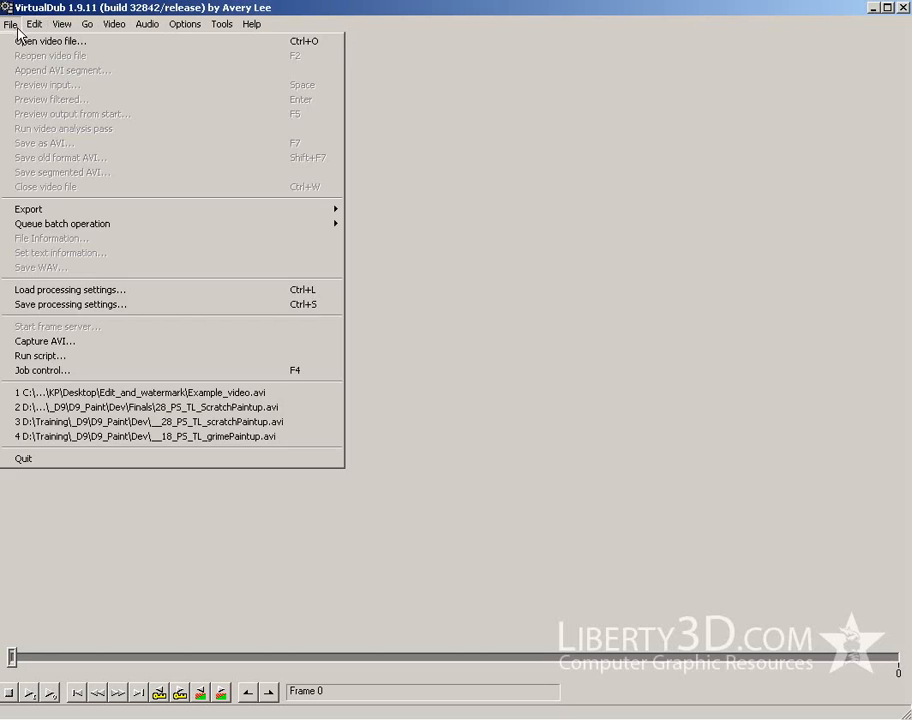
pyautogui.click(29, 45)
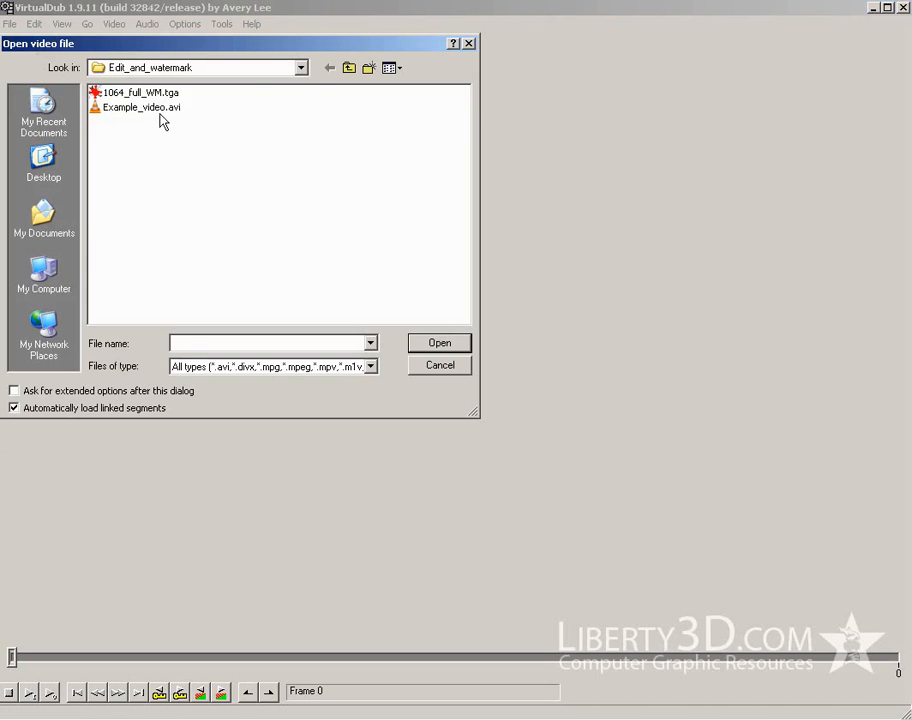
pyautogui.click(162, 107)
pyautogui.click(440, 343)
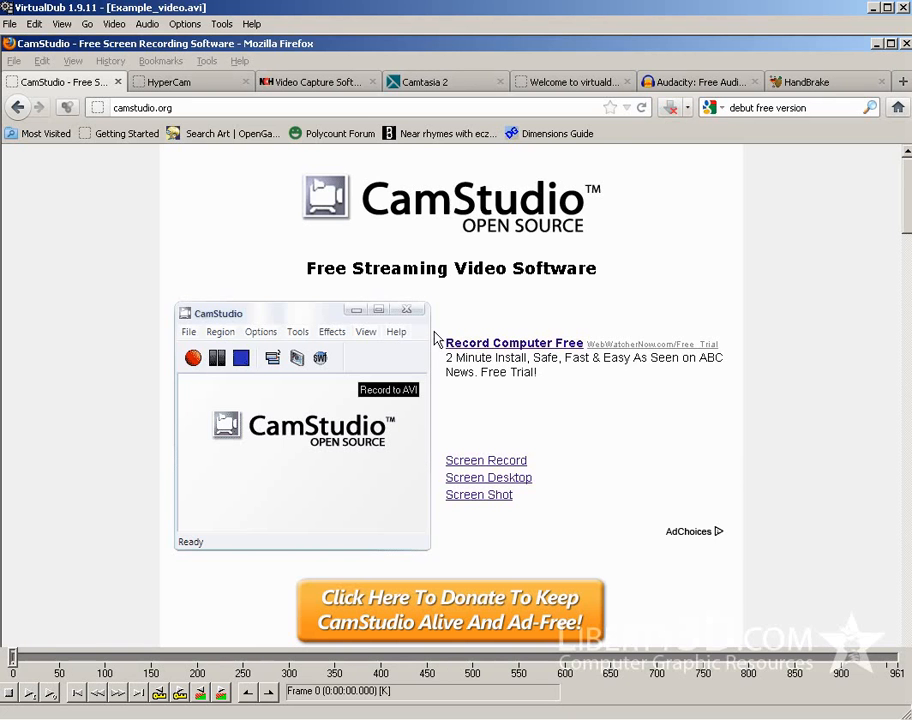
# Save the video's audio track as Example_video.wav in the Edit_and_watermark folder
pyautogui.moveTo(12, 657)
pyautogui.mouseDown()
pyautogui.moveTo(884, 668)
pyautogui.moveTo(167, 640)
pyautogui.moveTo(92, 656)
pyautogui.moveTo(14, 656)
pyautogui.mouseUp()
pyautogui.click(9, 25)
pyautogui.moveTo(33, 24)
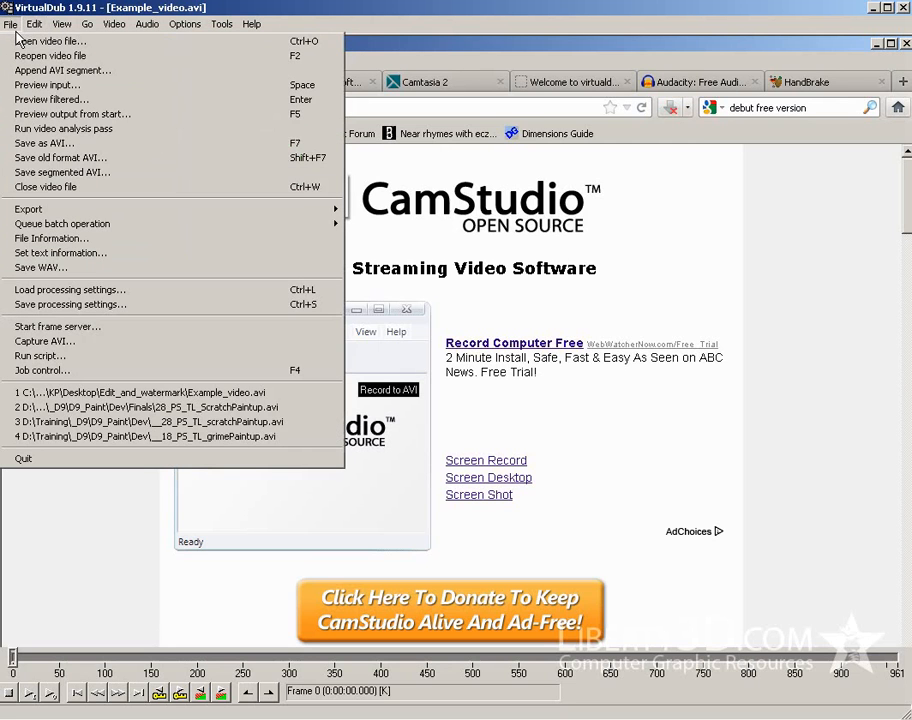
pyautogui.click(98, 267)
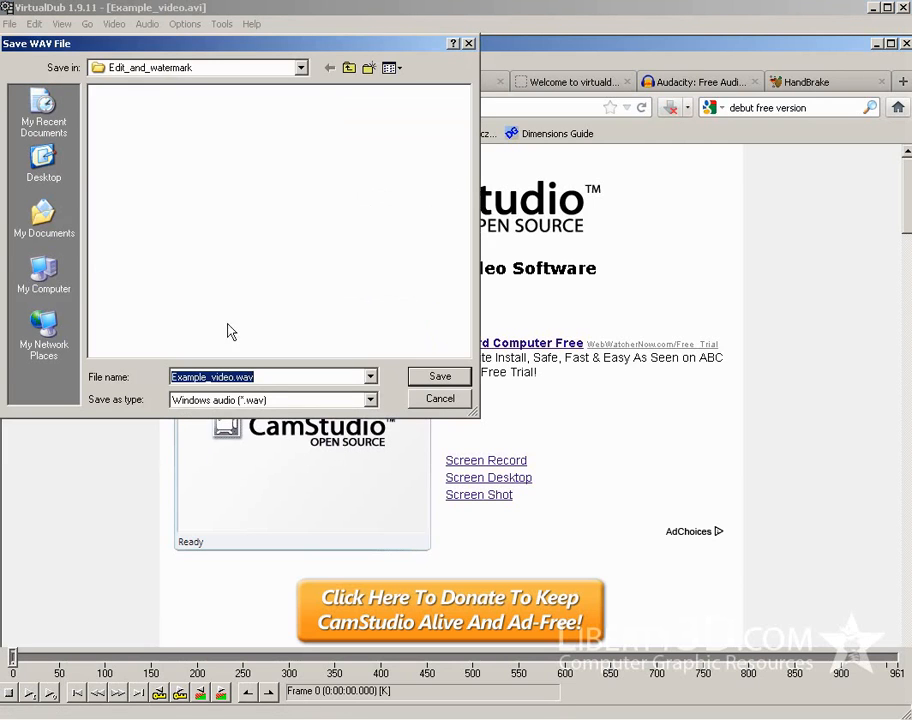
pyautogui.click(437, 378)
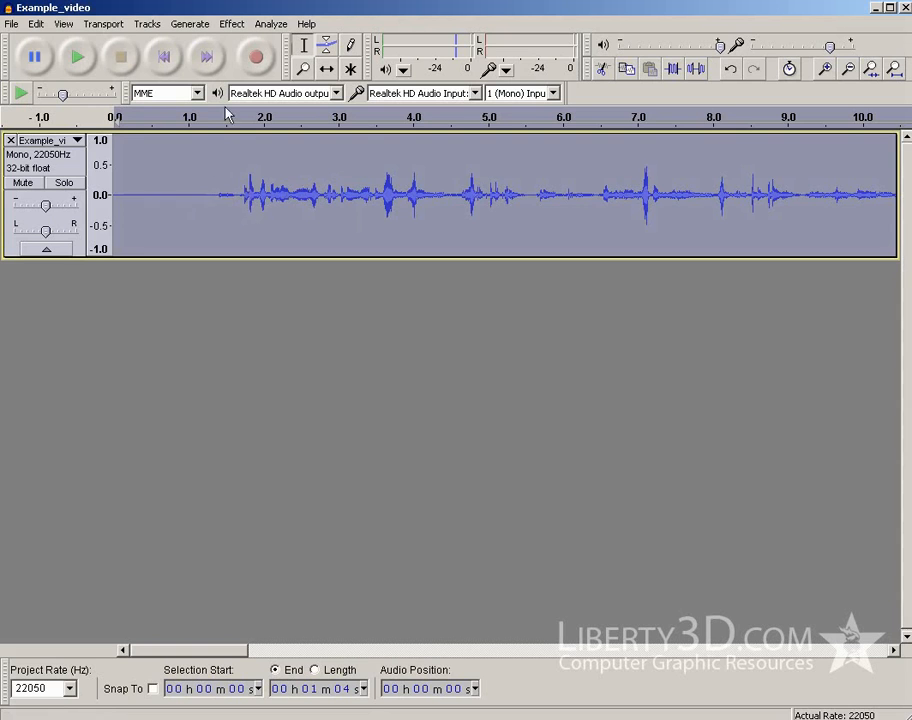
# In Audacity, select the silent stretch from about 0.1 to 1.3 seconds and use it as the Noise Removal profile
pyautogui.click(242, 190)
pyautogui.click(212, 195)
pyautogui.moveTo(212, 195); pyautogui.dragTo(117, 188)
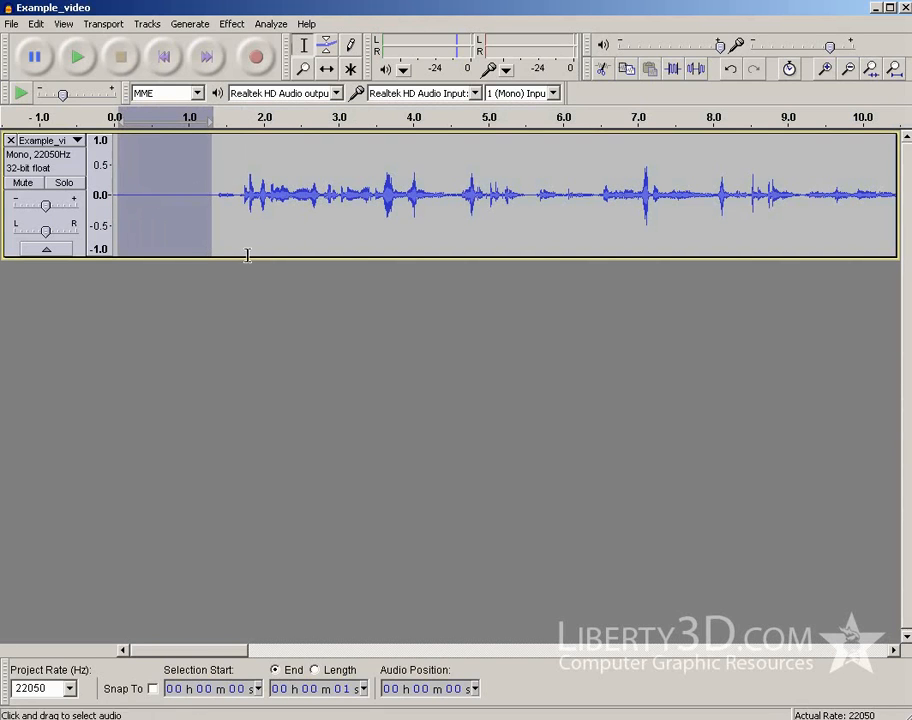
pyautogui.click(210, 207)
pyautogui.moveTo(210, 207); pyautogui.dragTo(123, 205)
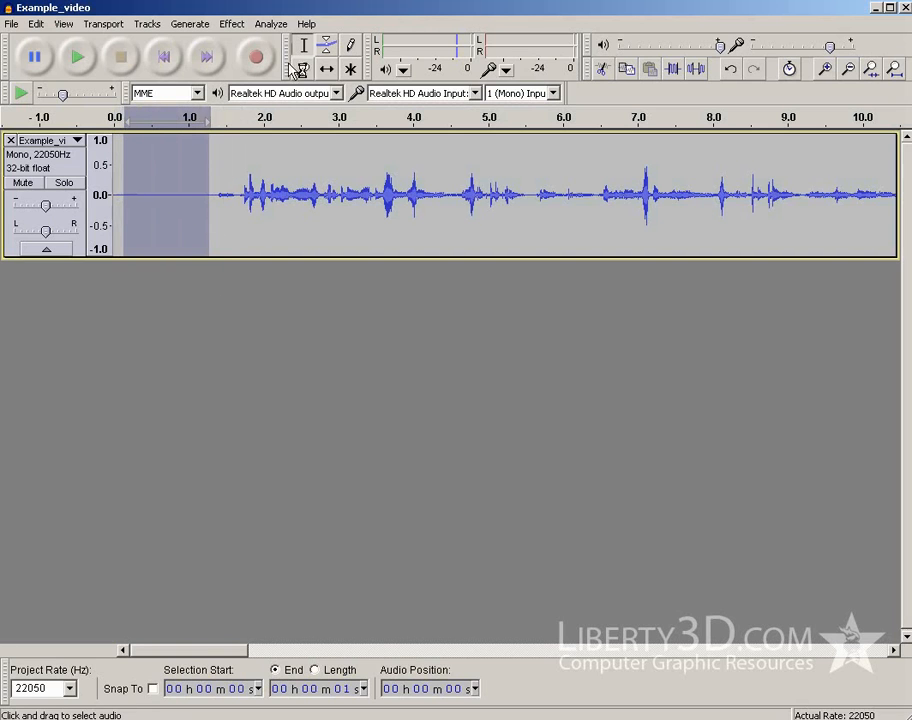
pyautogui.click(232, 24)
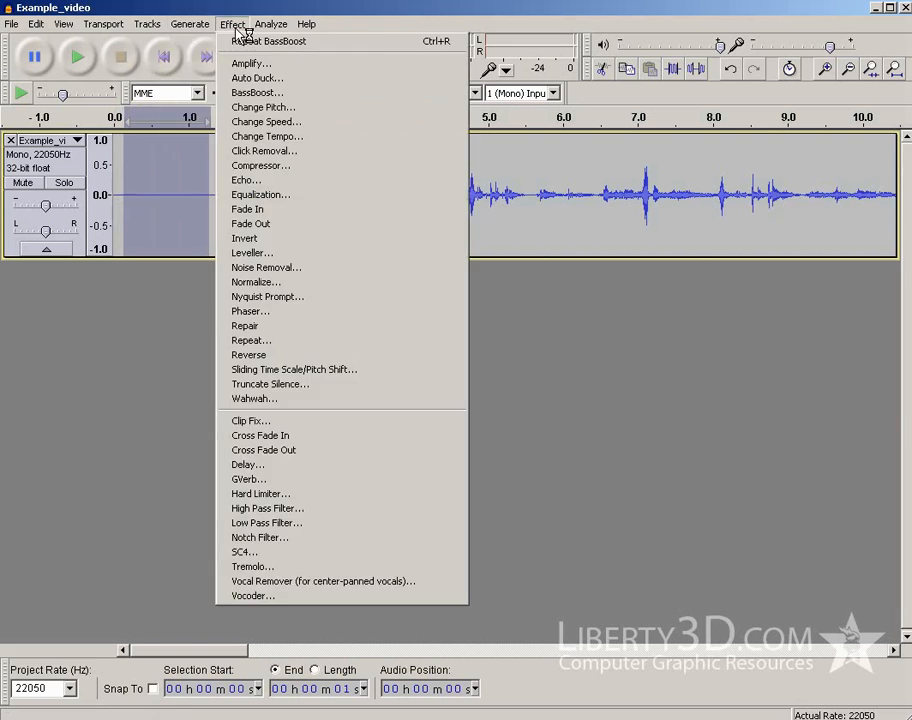
pyautogui.click(287, 273)
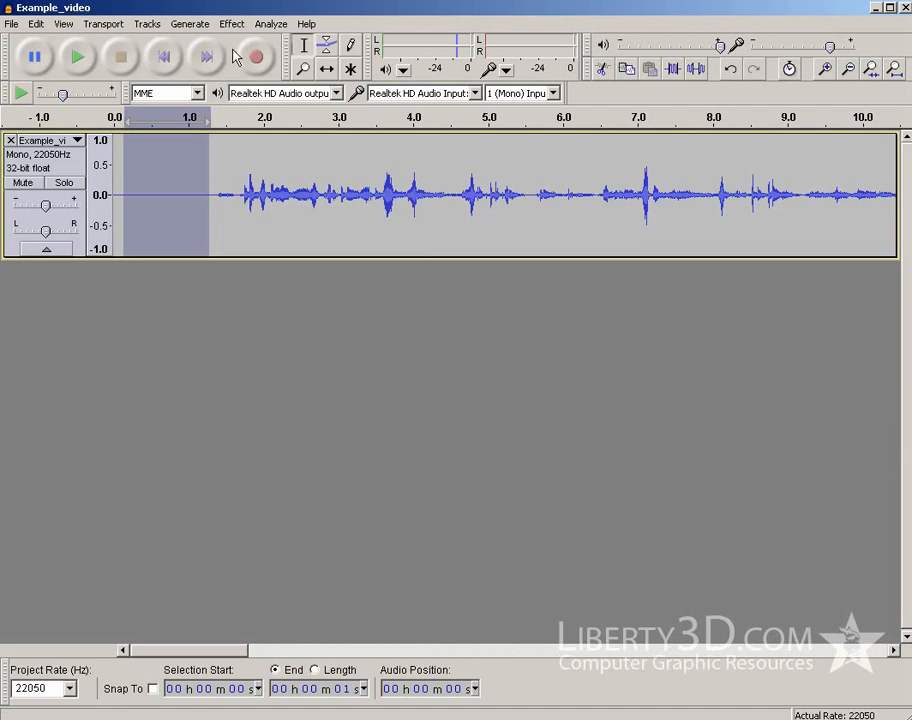
# Repeat Noise Removal for the whole Example_video audio track
pyautogui.click(263, 200)
pyautogui.click(232, 24)
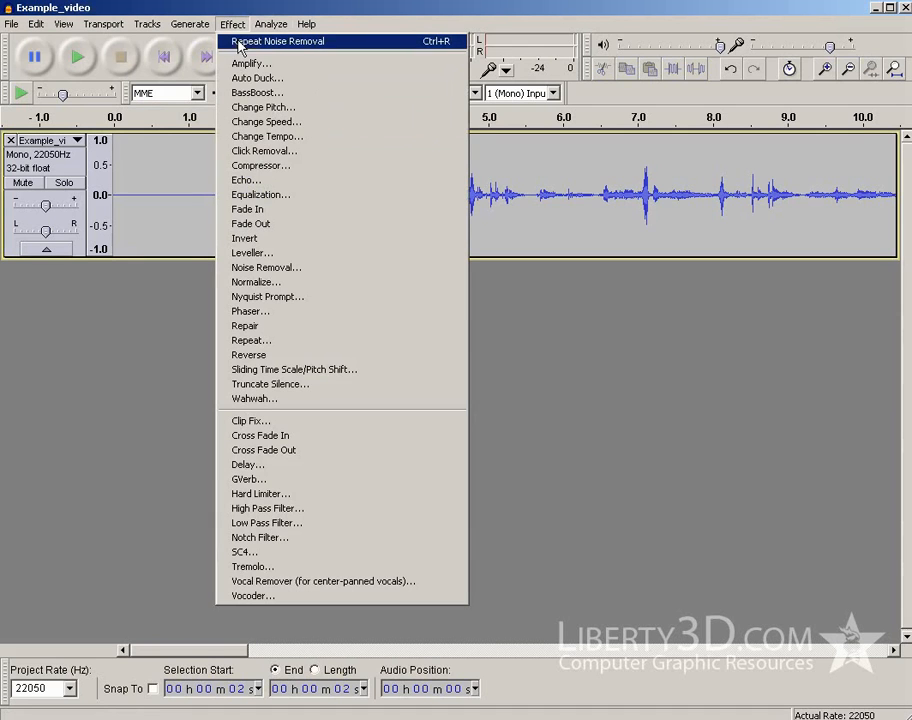
pyautogui.click(276, 42)
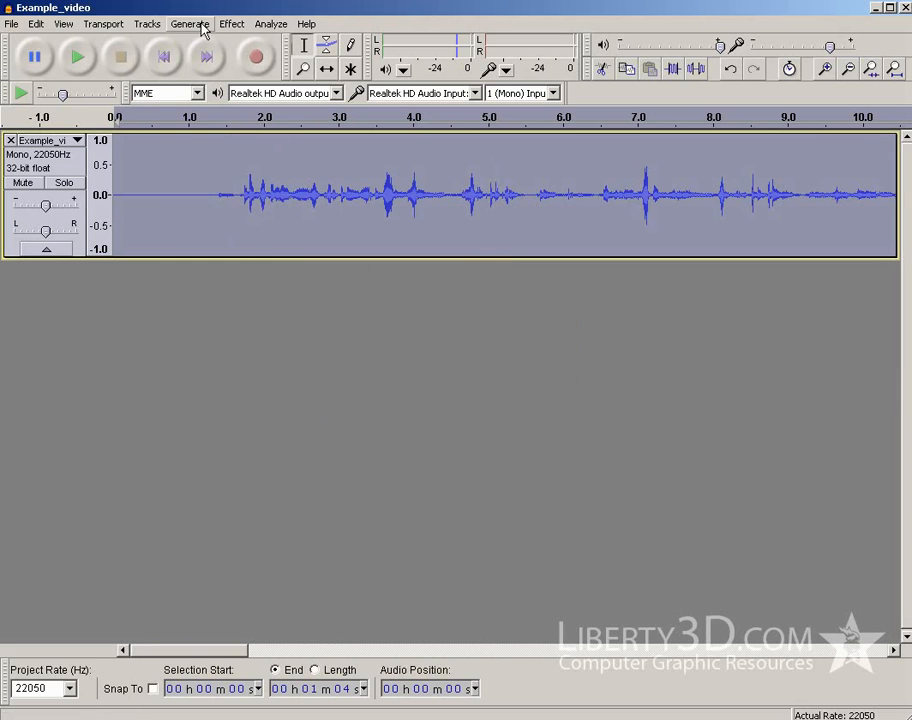
# Apply Bass Boost at 200 Hz and 12 dB to the whole track, and play back the start to check it
pyautogui.click(232, 24)
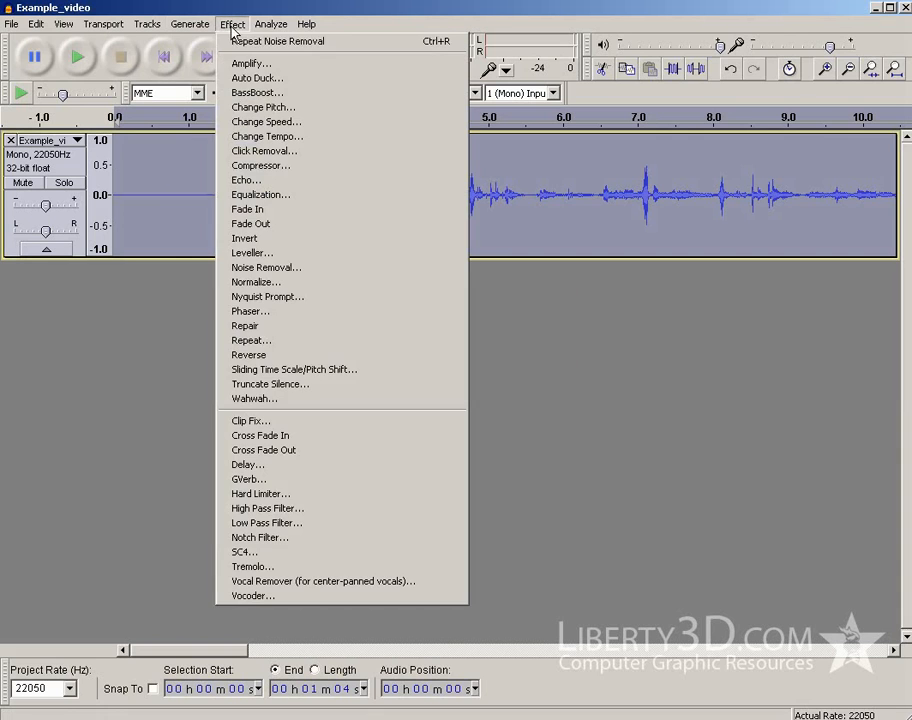
pyautogui.click(250, 92)
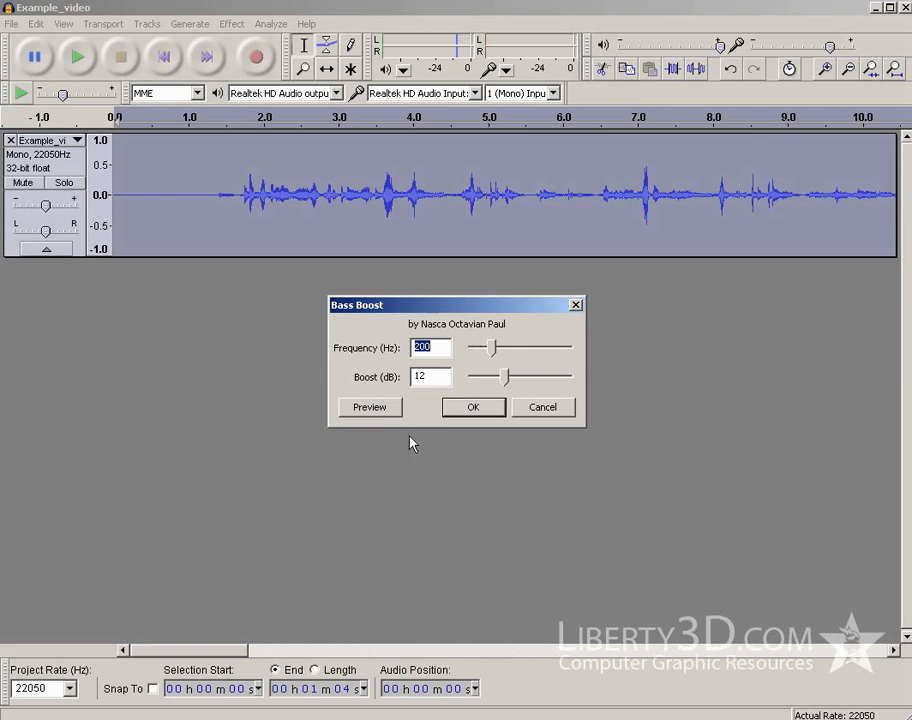
pyautogui.click(474, 406)
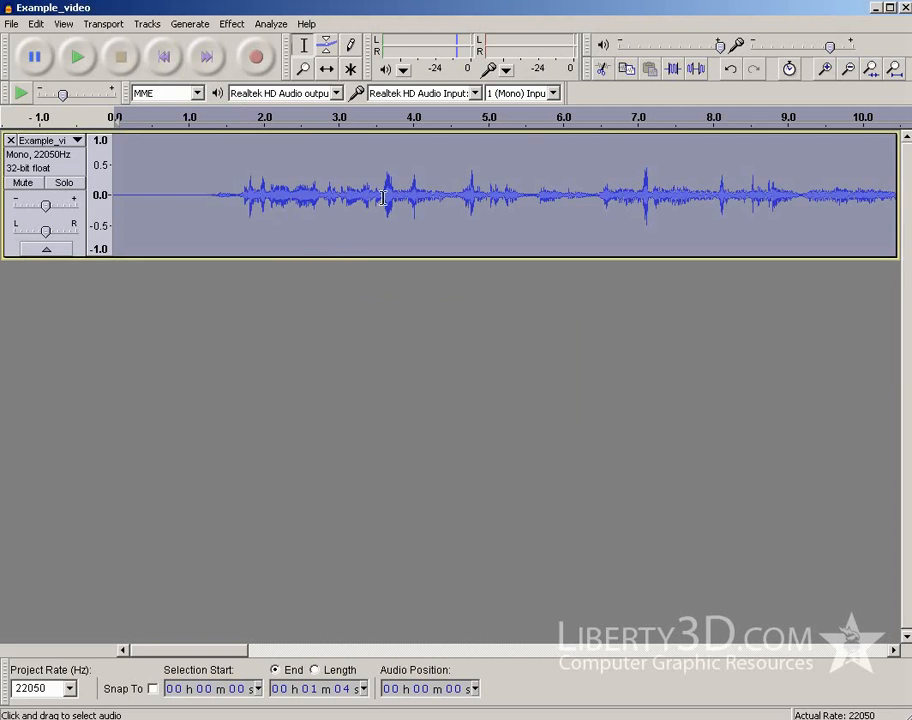
pyautogui.click(77, 57)
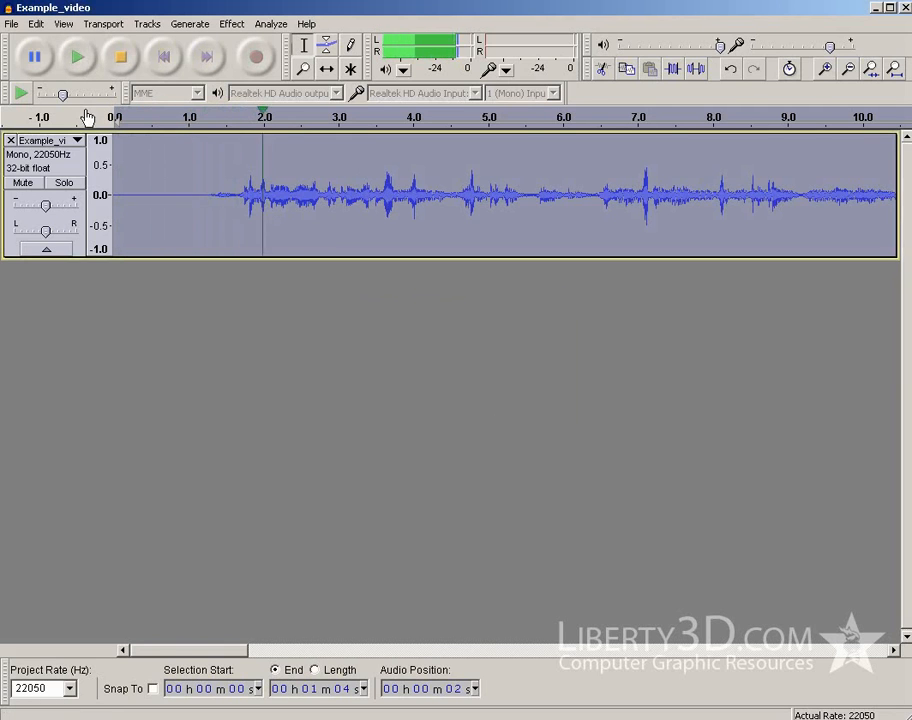
pyautogui.click(122, 60)
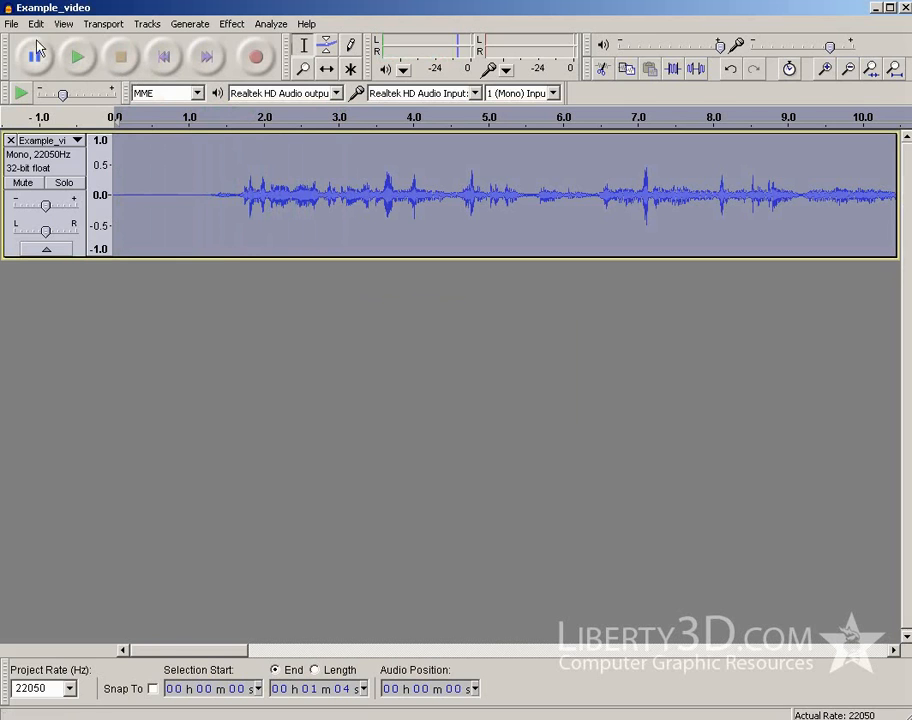
# Export the audio as Example_video_final in WAV signed 16 bit PCM format, leaving the metadata empty
pyautogui.click(12, 24)
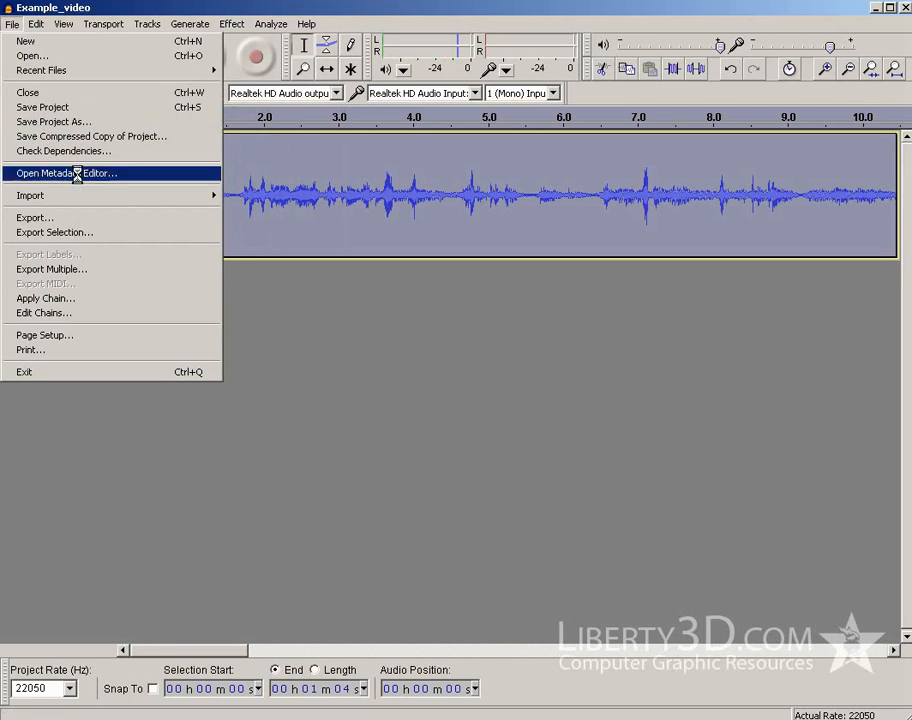
pyautogui.click(139, 217)
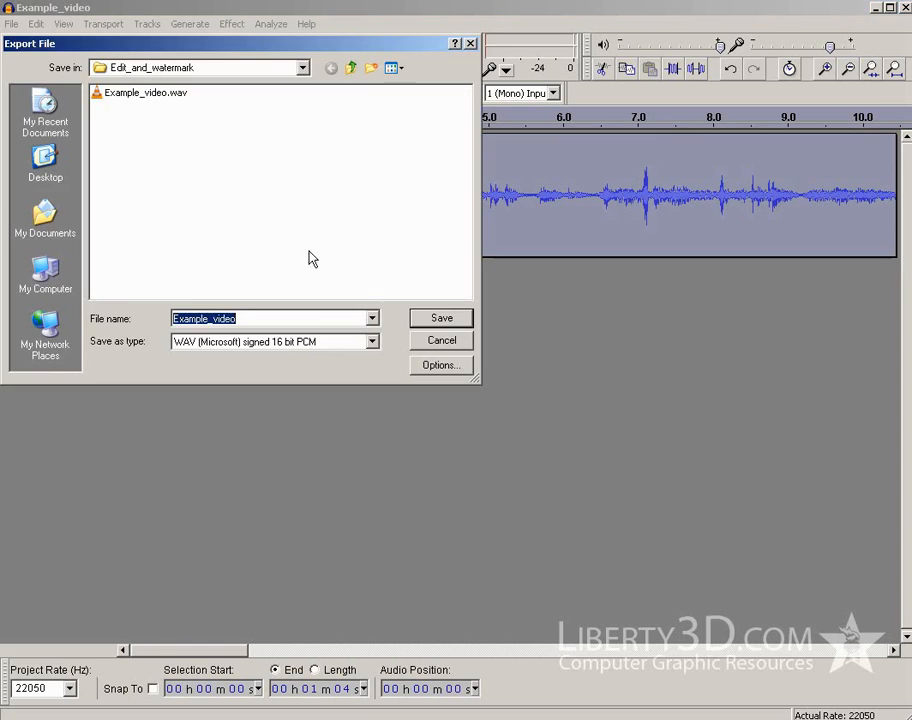
pyautogui.click(222, 320)
pyautogui.write('_cle')
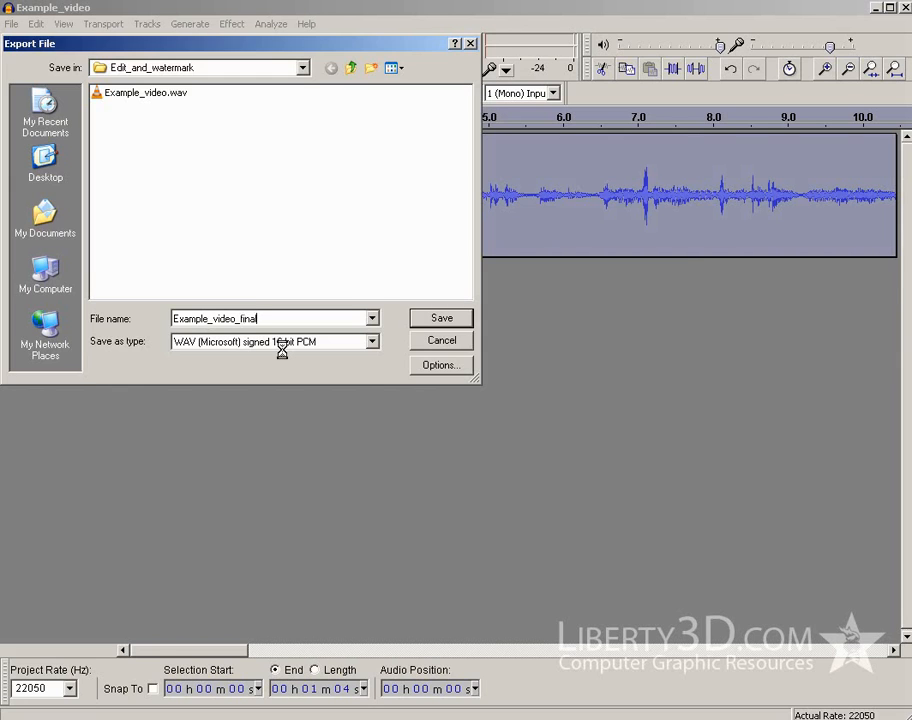
pyautogui.press('Return')
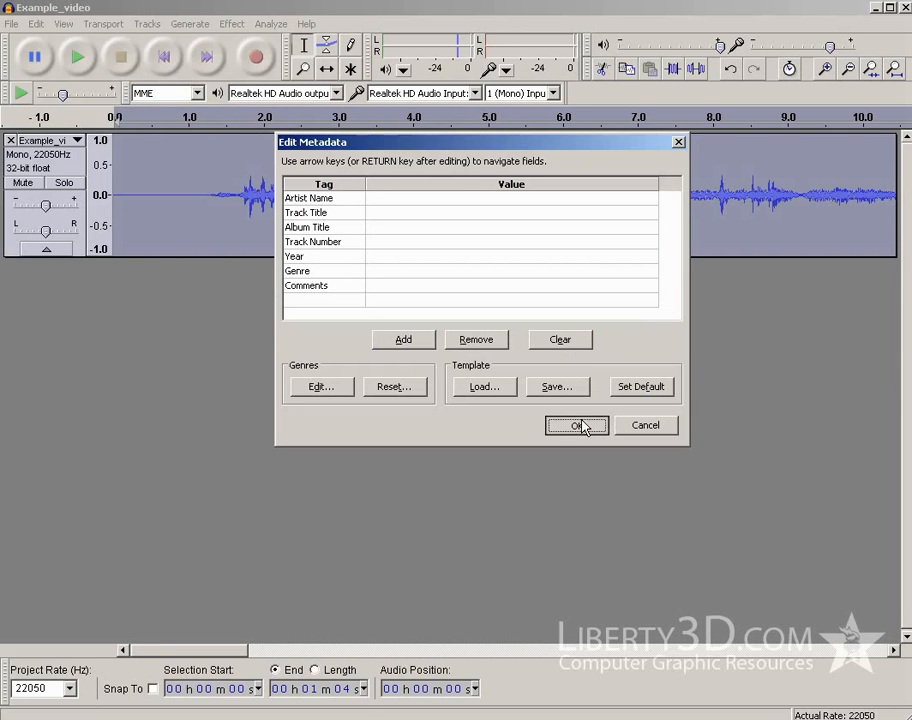
pyautogui.click(585, 426)
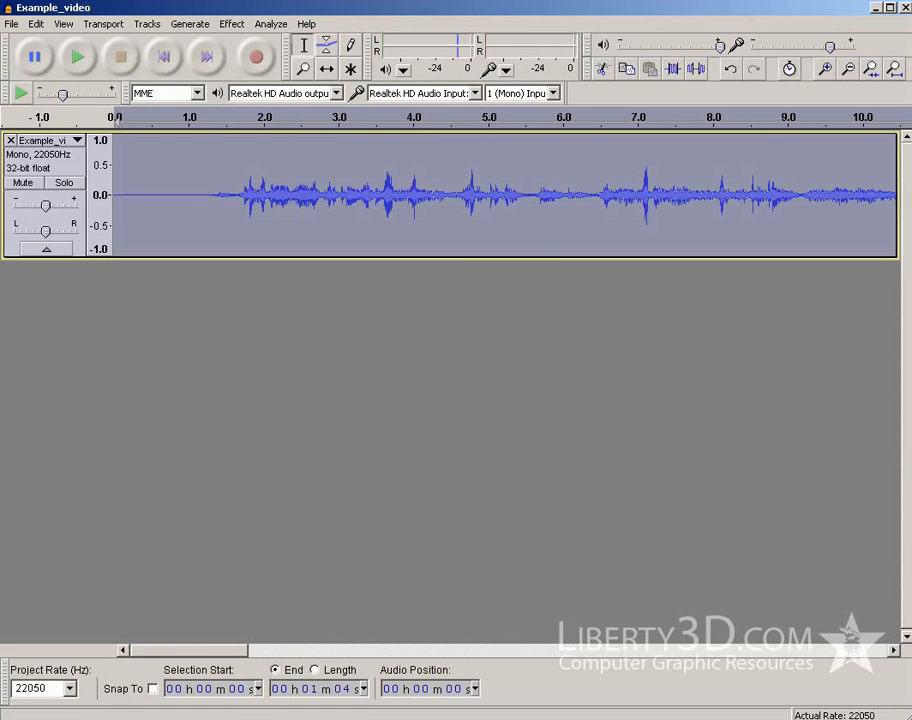
# Switch to VirtualDub and set Example_video_final.wav as the video's external audio source
pyautogui.hotkey('alt', 'Tab')
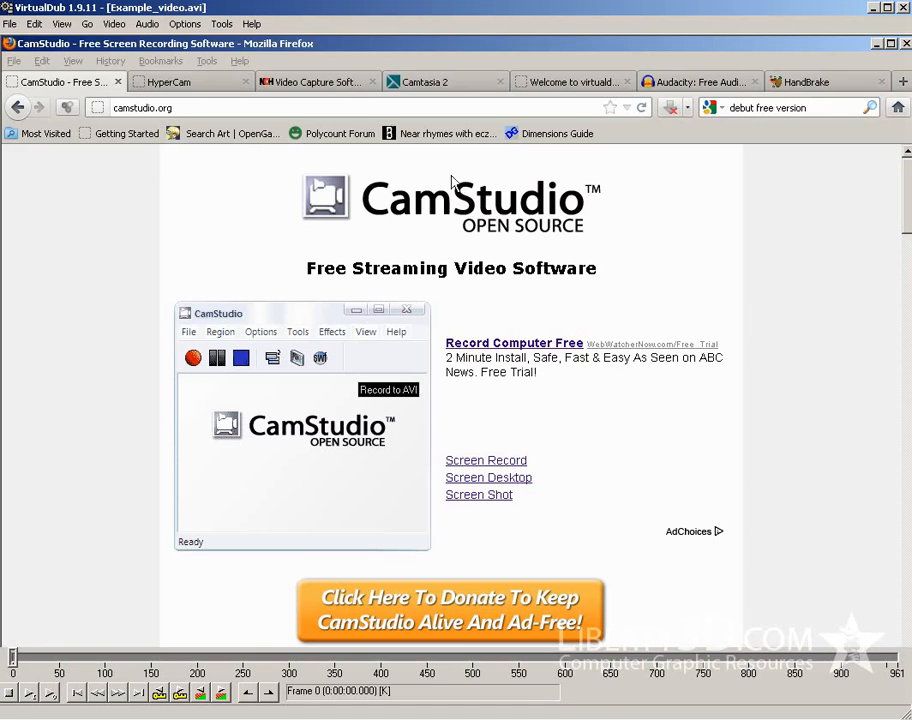
pyautogui.click(186, 24)
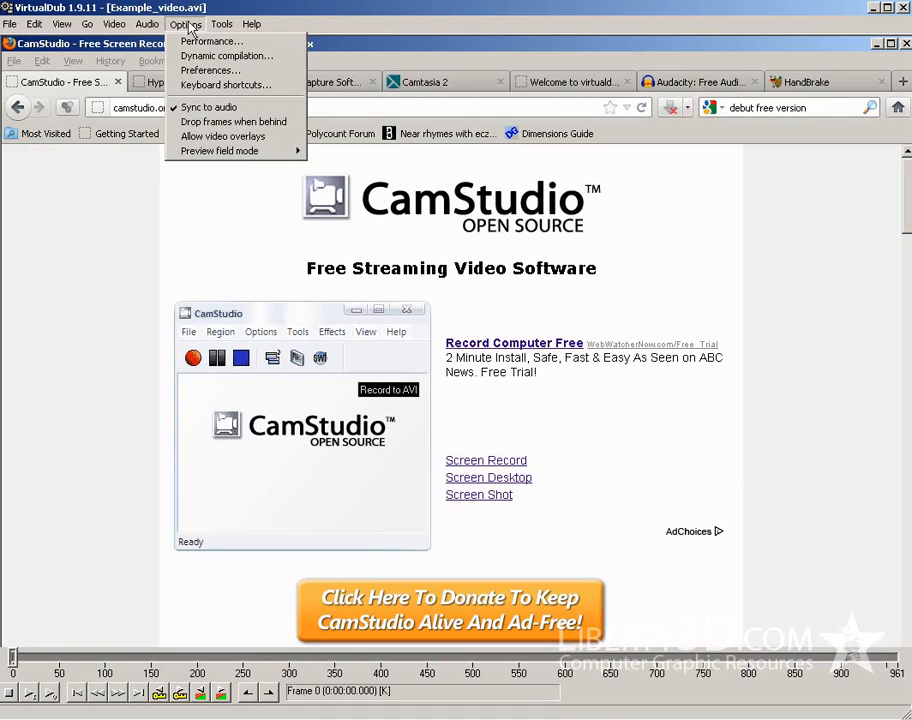
pyautogui.moveTo(158, 28)
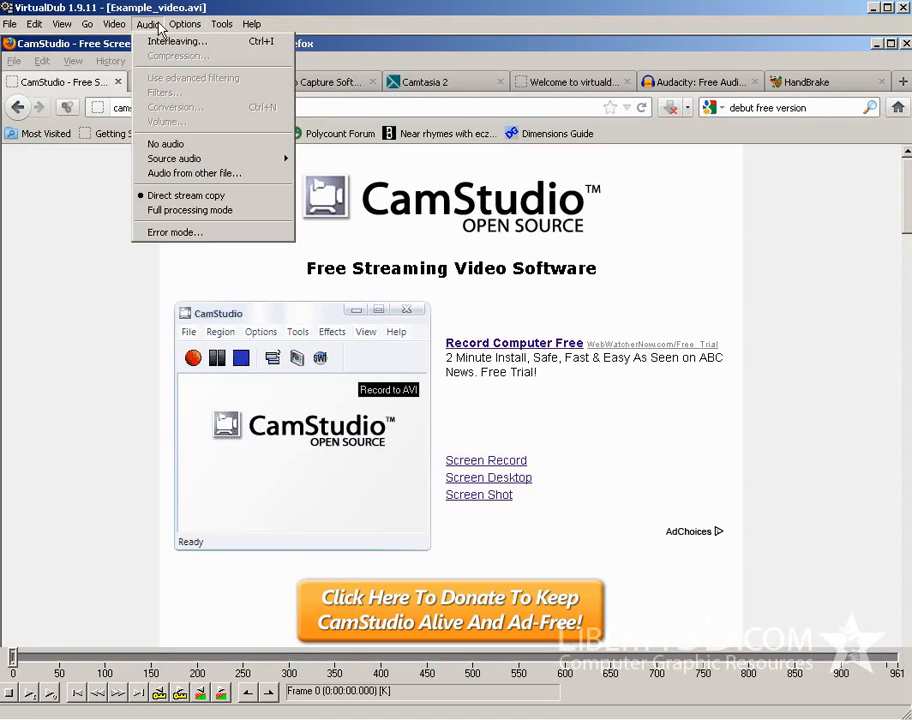
pyautogui.click(218, 174)
pyautogui.click(182, 123)
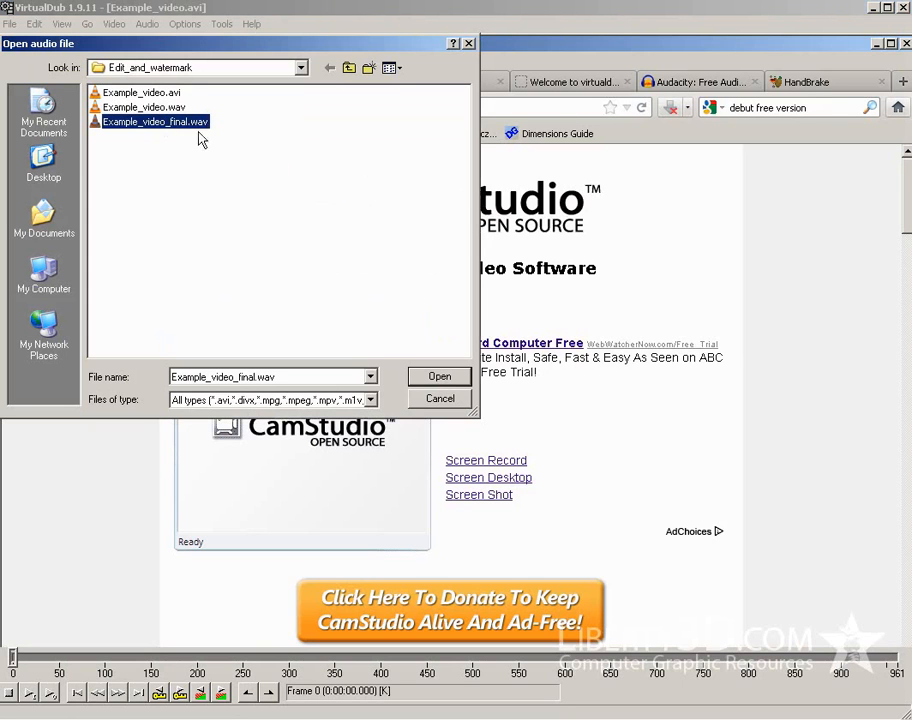
pyautogui.click(448, 378)
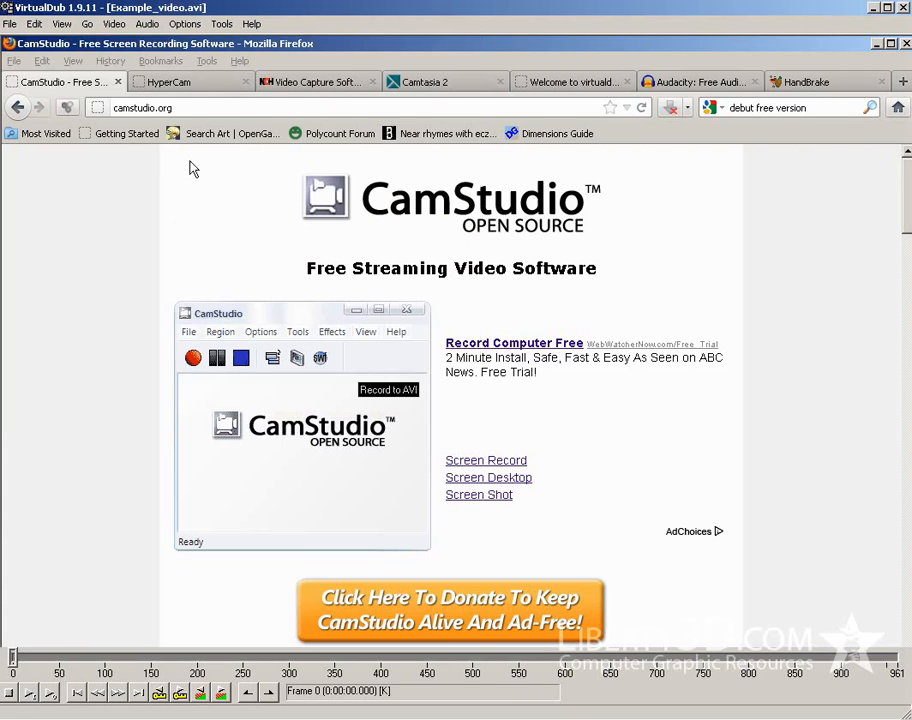
# Add the internal logo filter to the video's filter list
pyautogui.click(116, 25)
pyautogui.click(130, 41)
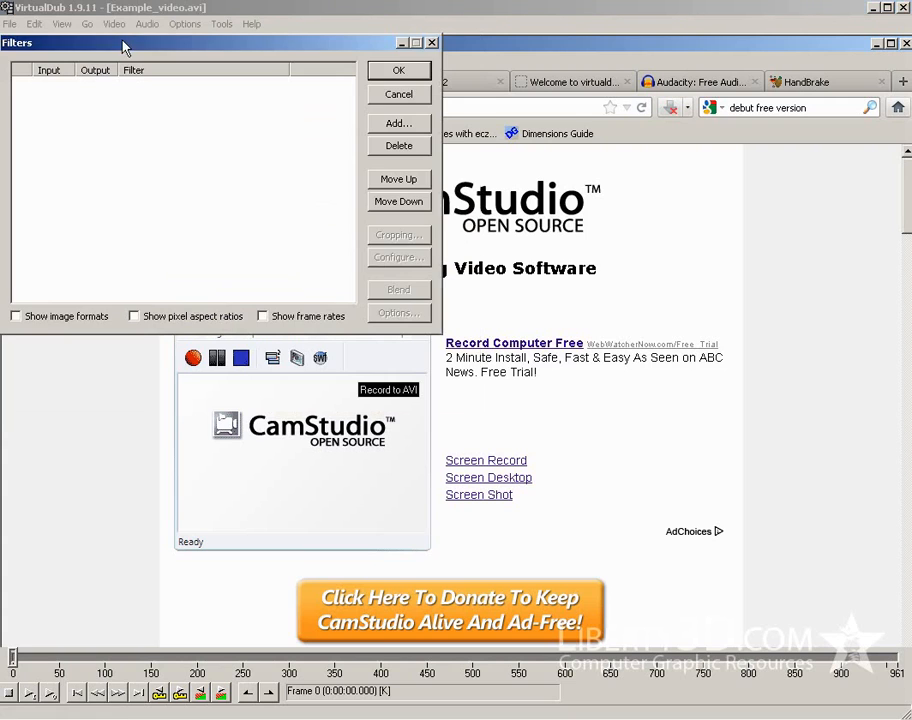
pyautogui.click(404, 127)
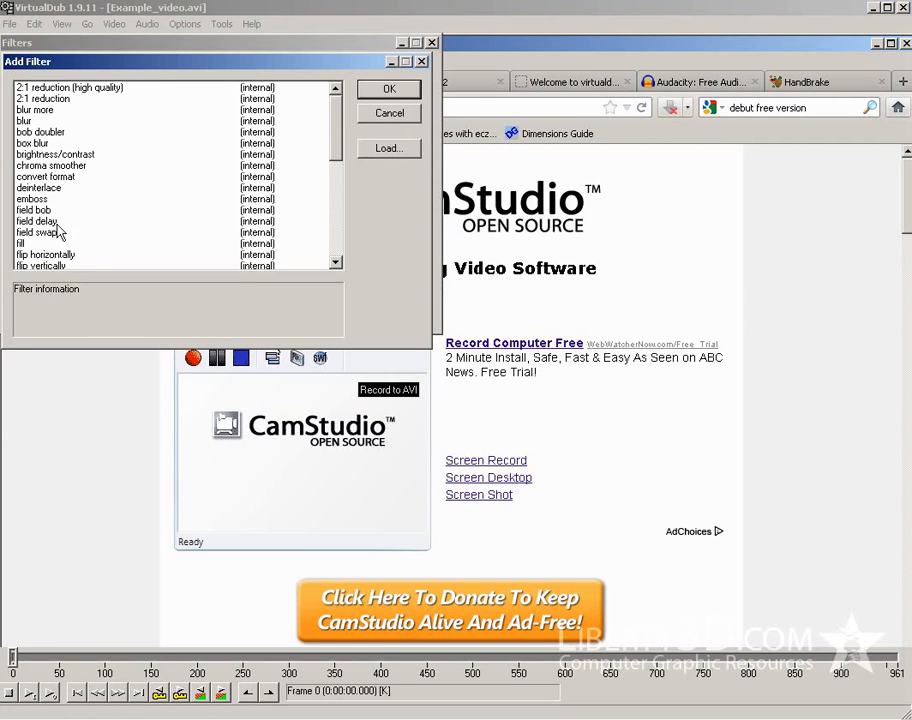
pyautogui.scroll(-2, 60, 218)
pyautogui.scroll(-1, 60, 218)
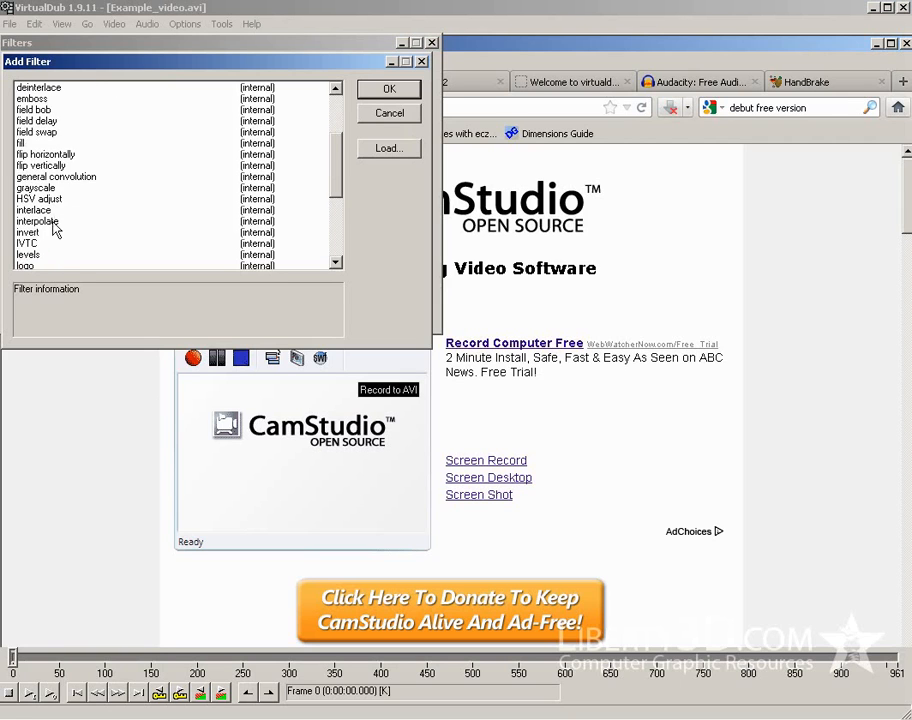
pyautogui.scroll(-1, 55, 235)
pyautogui.click(26, 232)
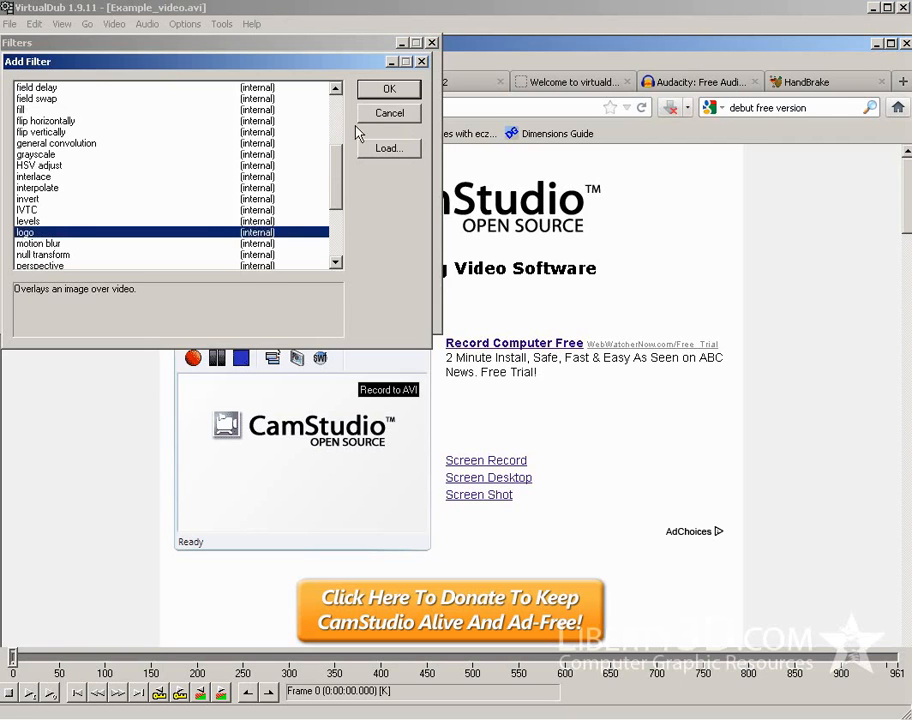
pyautogui.click(405, 91)
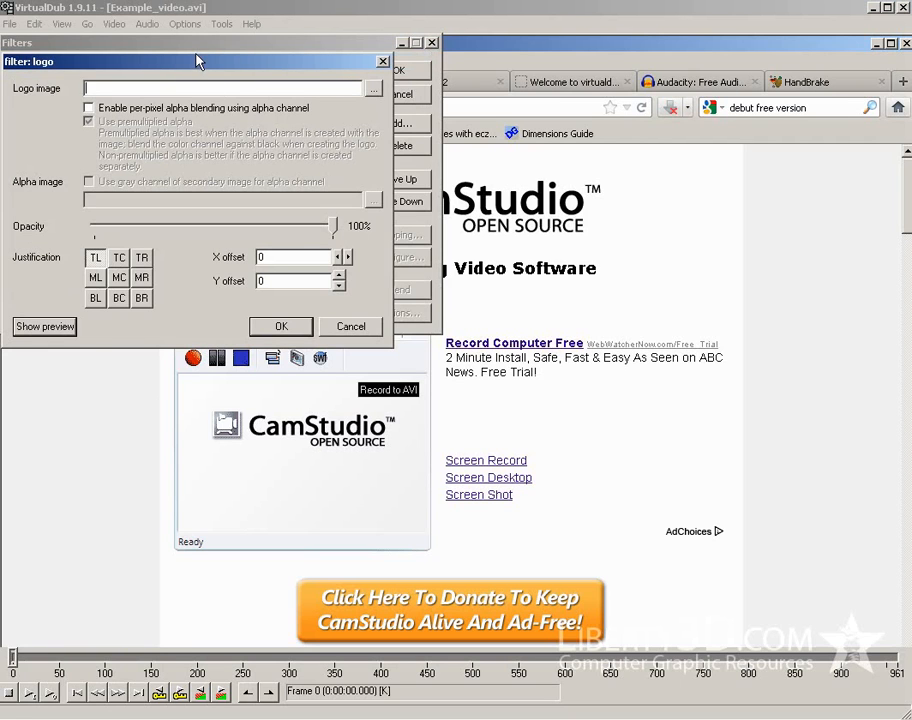
# Load 1064_full_WM.tga from the Edit_and_watermark folder as the filter's logo image
pyautogui.moveTo(239, 73); pyautogui.dragTo(318, 63)
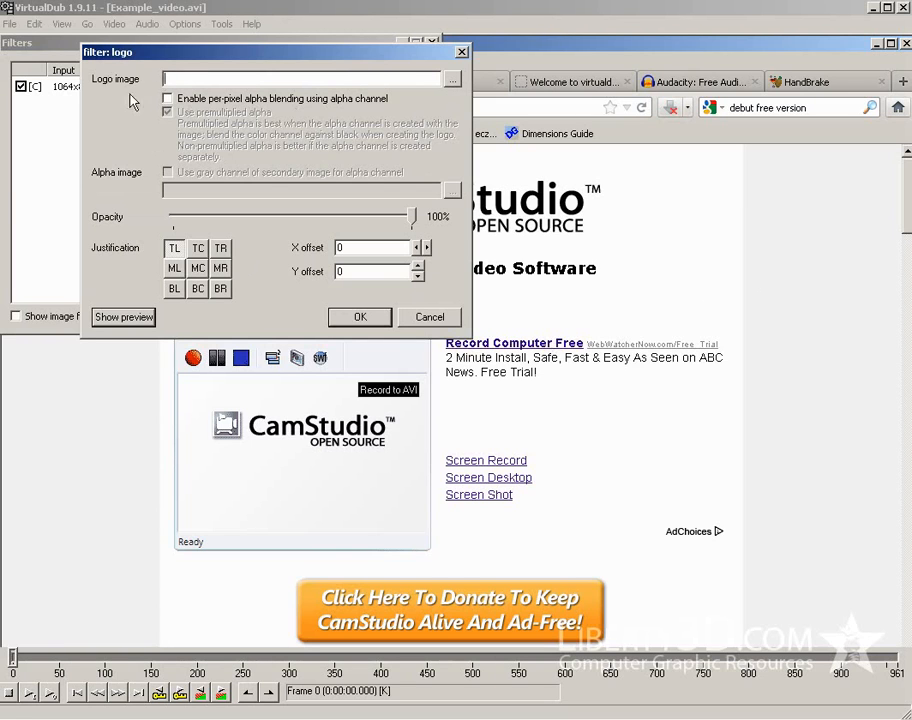
pyautogui.click(454, 82)
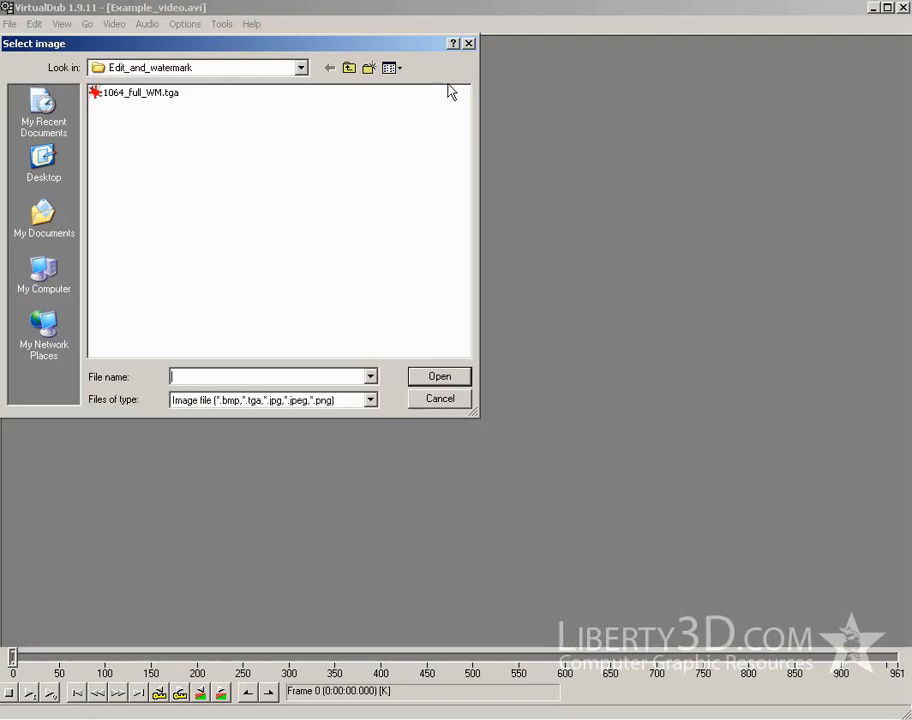
pyautogui.click(167, 104)
pyautogui.click(440, 377)
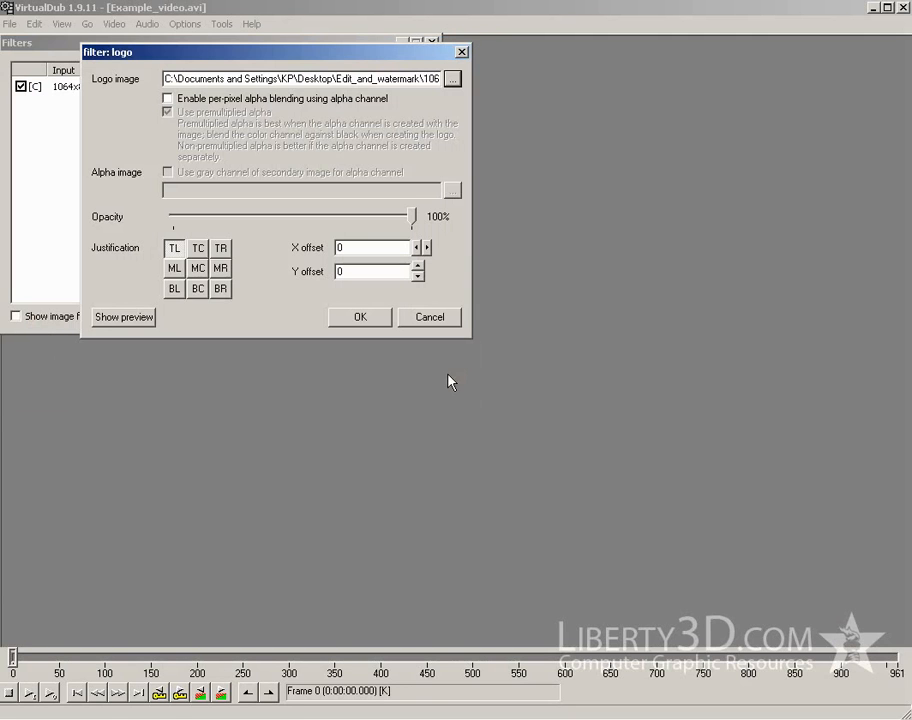
# Preview the logo overlay along the video and set its justification to TL
pyautogui.click(118, 321)
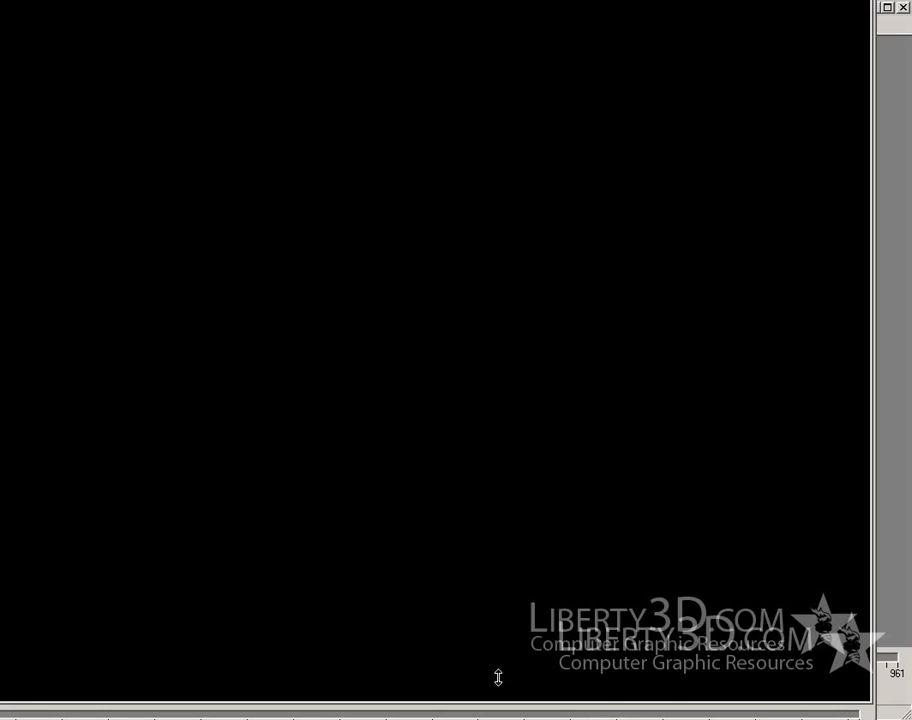
pyautogui.moveTo(36, 712); pyautogui.dragTo(118, 713)
pyautogui.moveTo(180, 716); pyautogui.dragTo(322, 712)
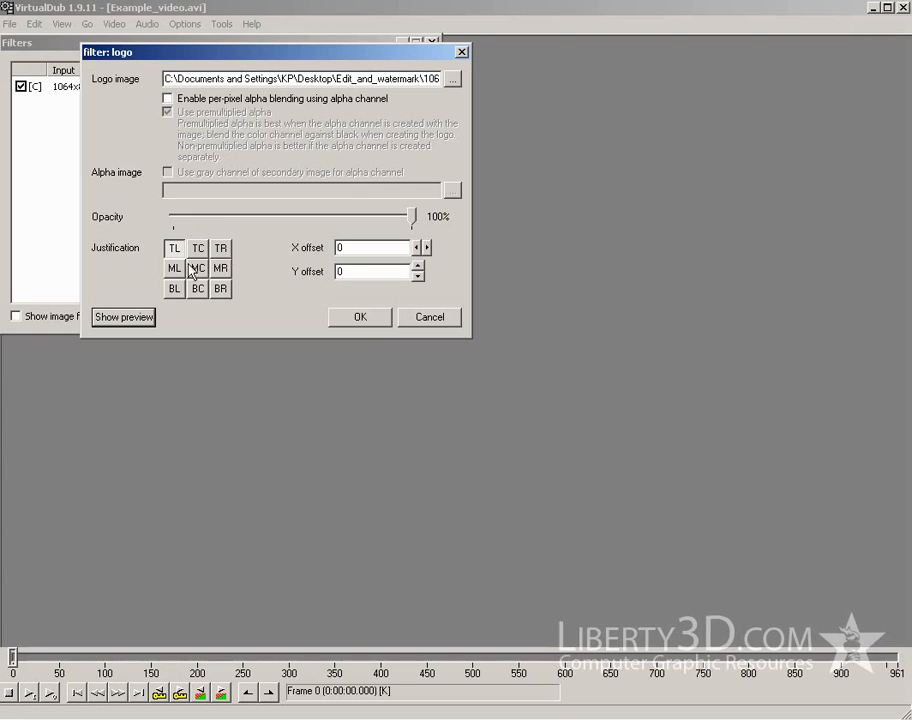
pyautogui.click(182, 248)
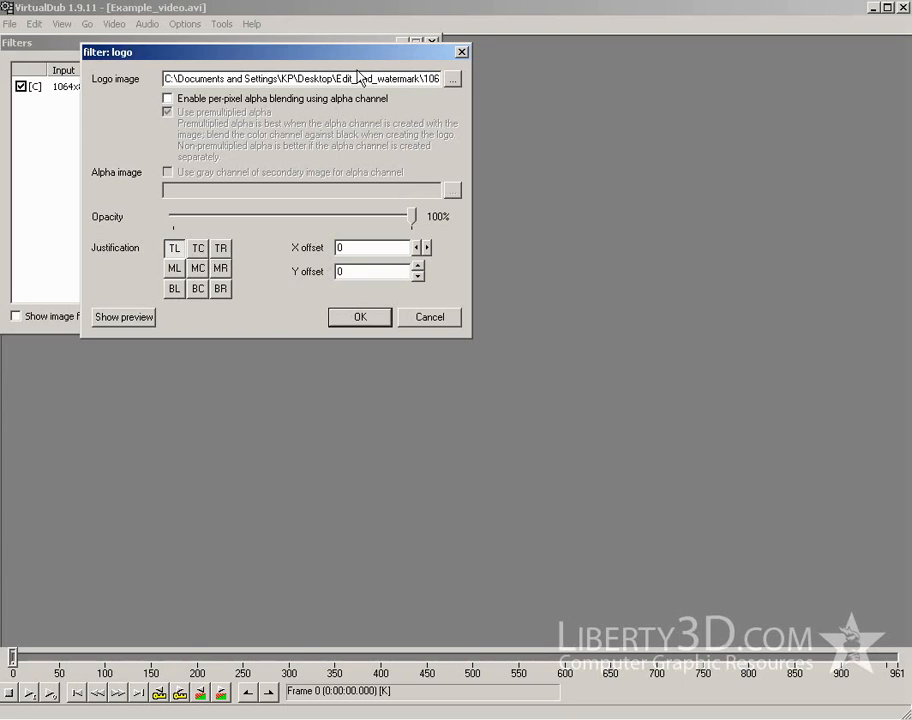
# Try per-pixel alpha blending on the logo, switch it off again, and accept the filter with alpha off
pyautogui.click(168, 98)
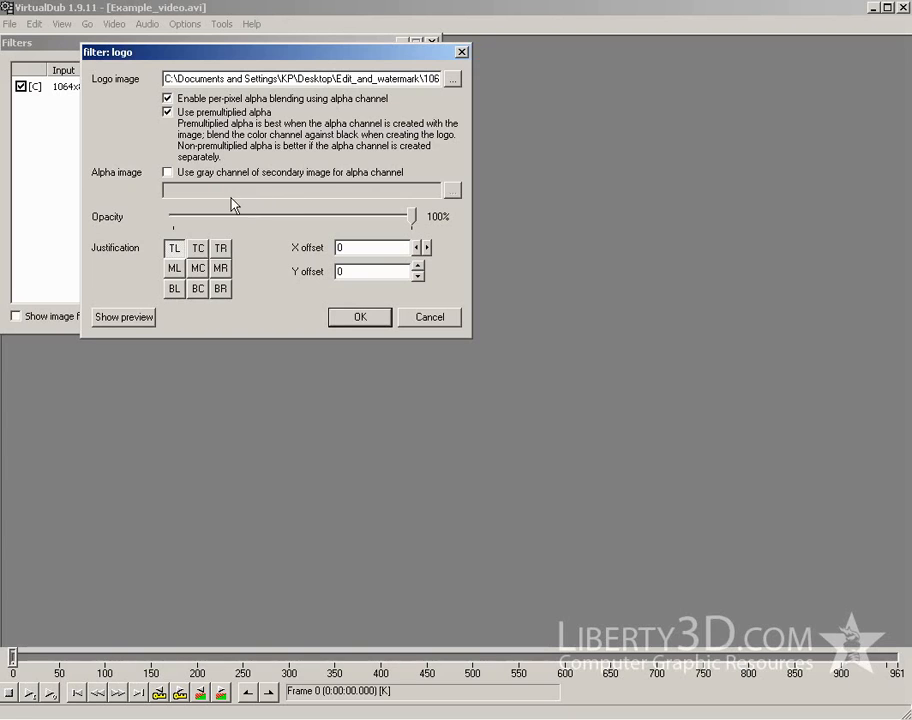
pyautogui.click(168, 98)
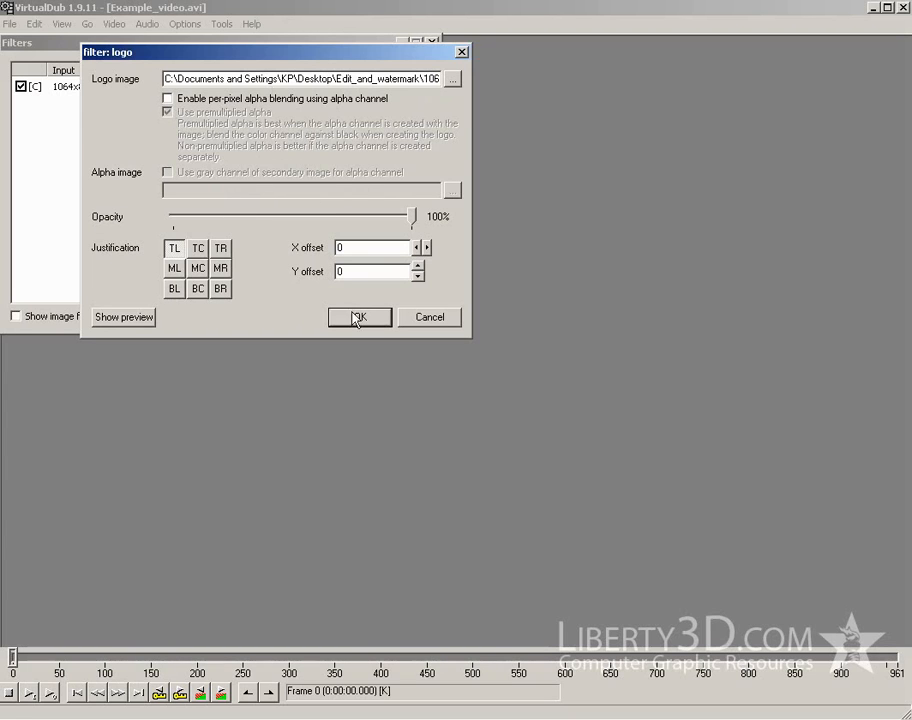
pyautogui.click(364, 318)
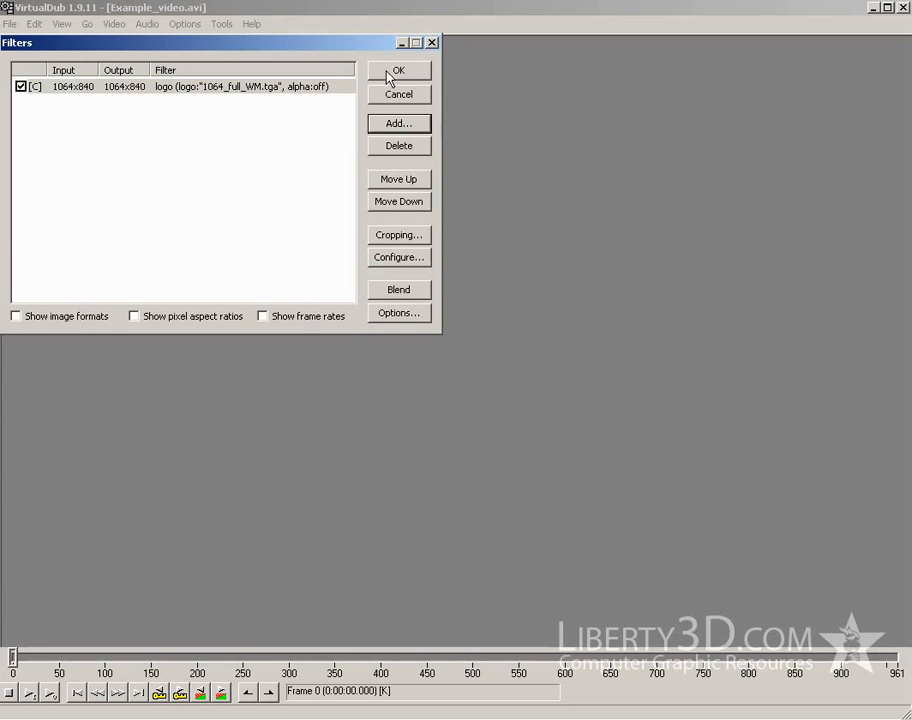
pyautogui.click(392, 74)
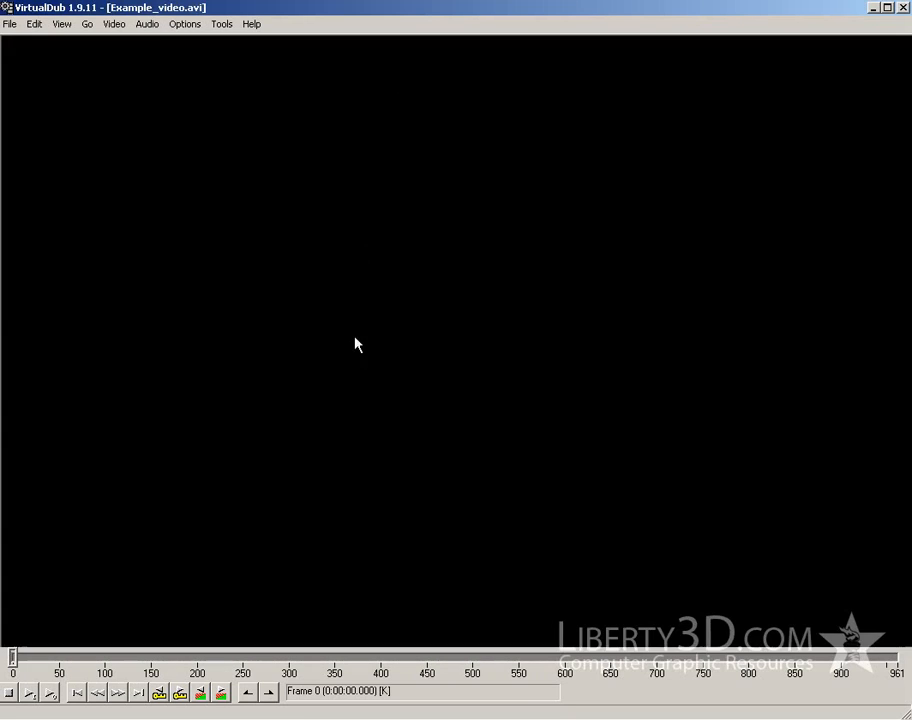
# Reconfigure the logo filter to use per-pixel alpha blending with premultiplied alpha, and apply the filter list
pyautogui.click(115, 22)
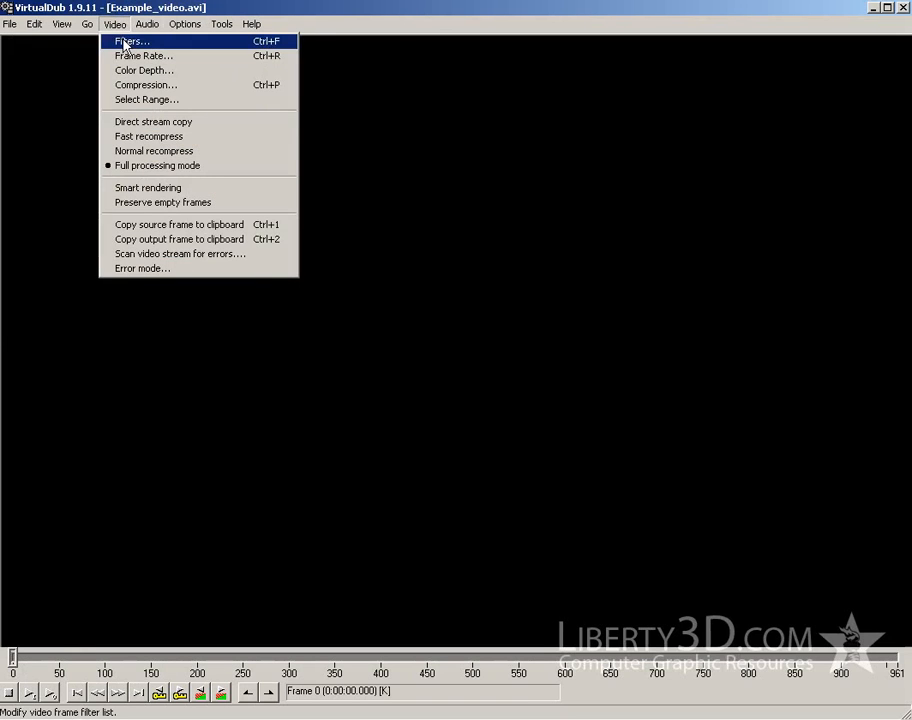
pyautogui.click(123, 42)
pyautogui.doubleClick(204, 95)
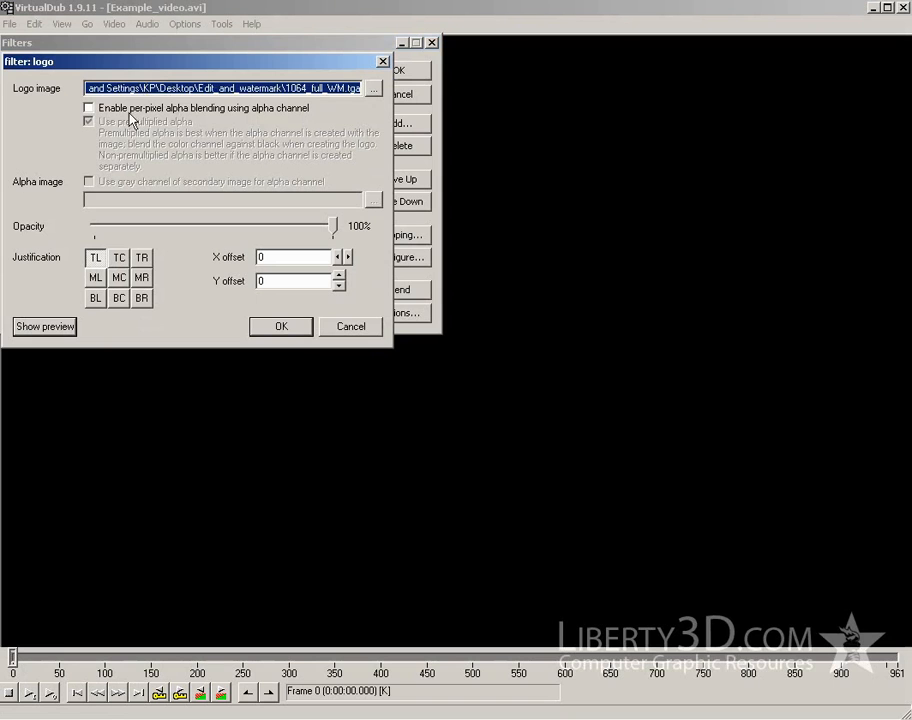
pyautogui.click(89, 107)
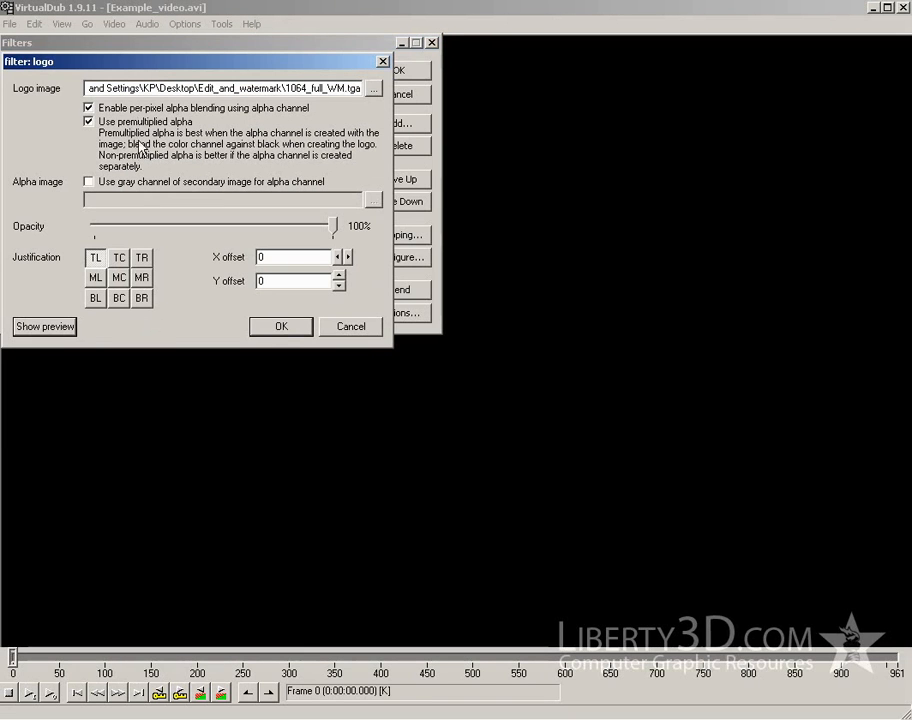
pyautogui.click(281, 326)
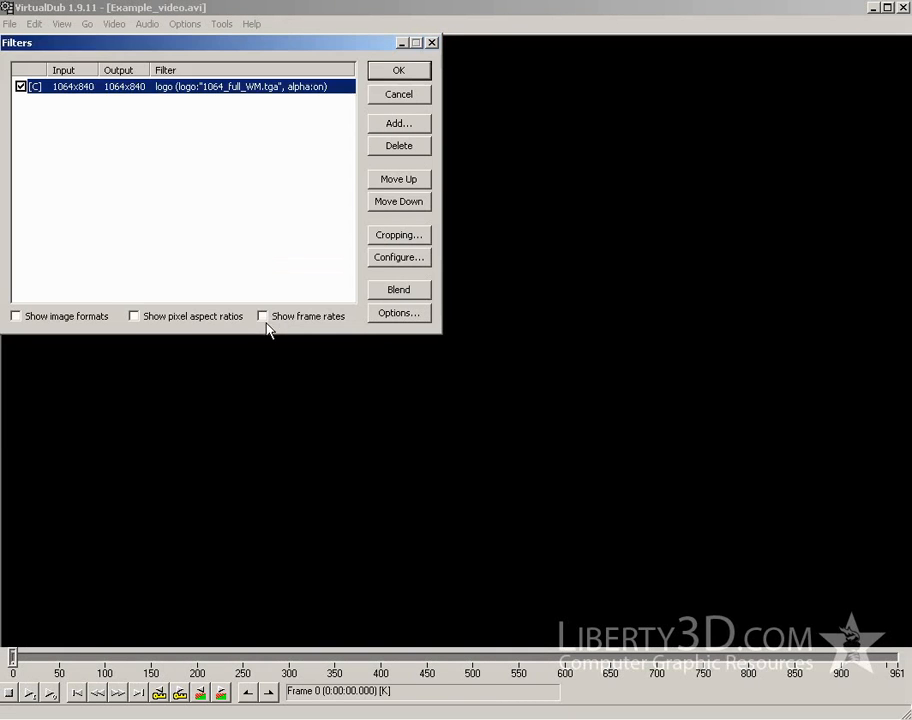
pyautogui.click(395, 70)
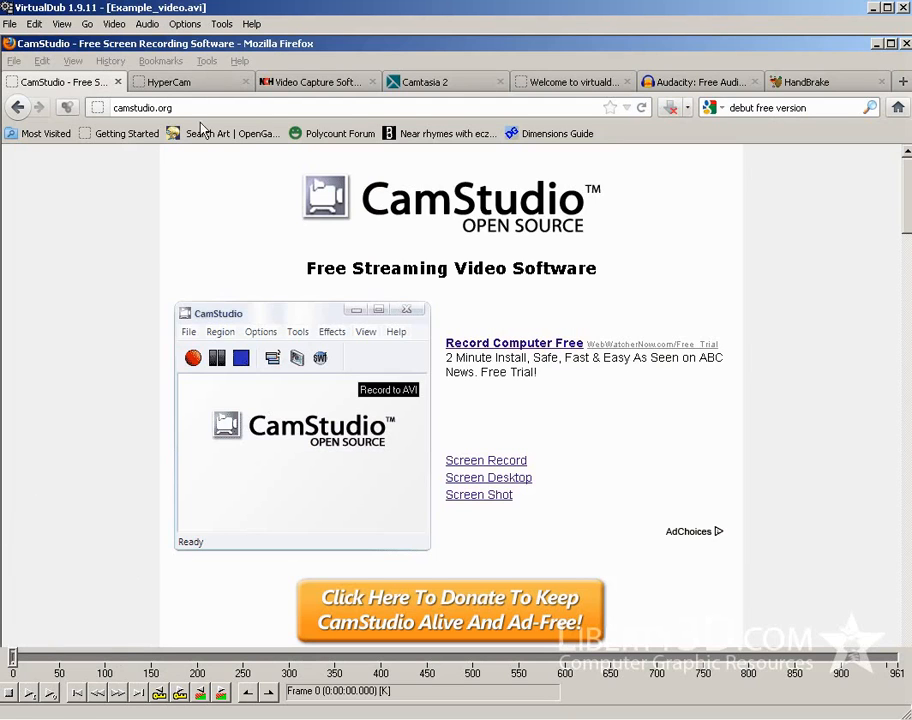
# Zoom the output video pane down to 6%
pyautogui.click(185, 24)
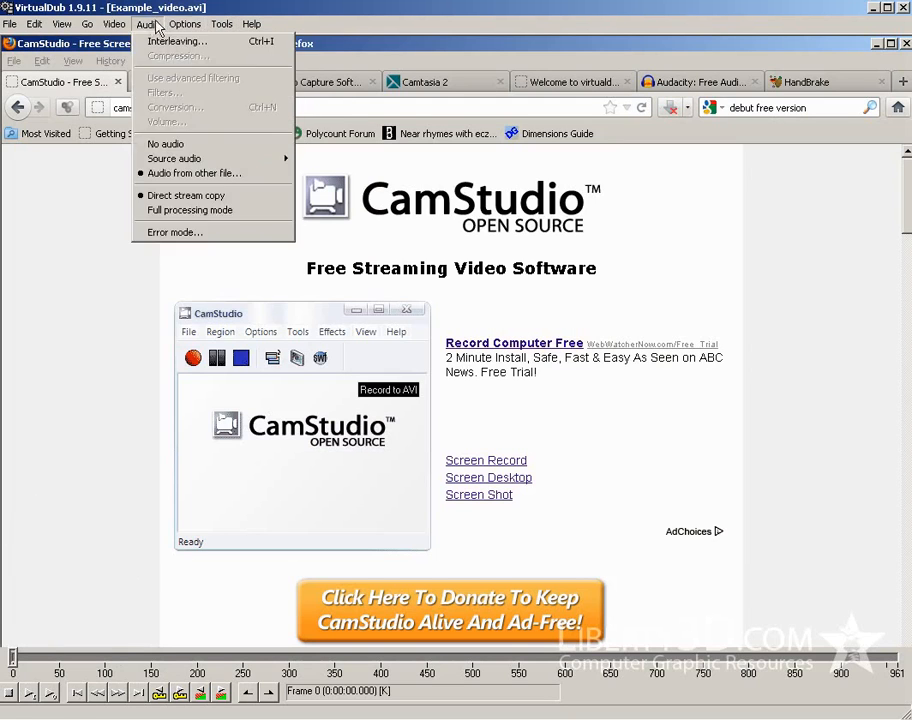
pyautogui.moveTo(64, 24)
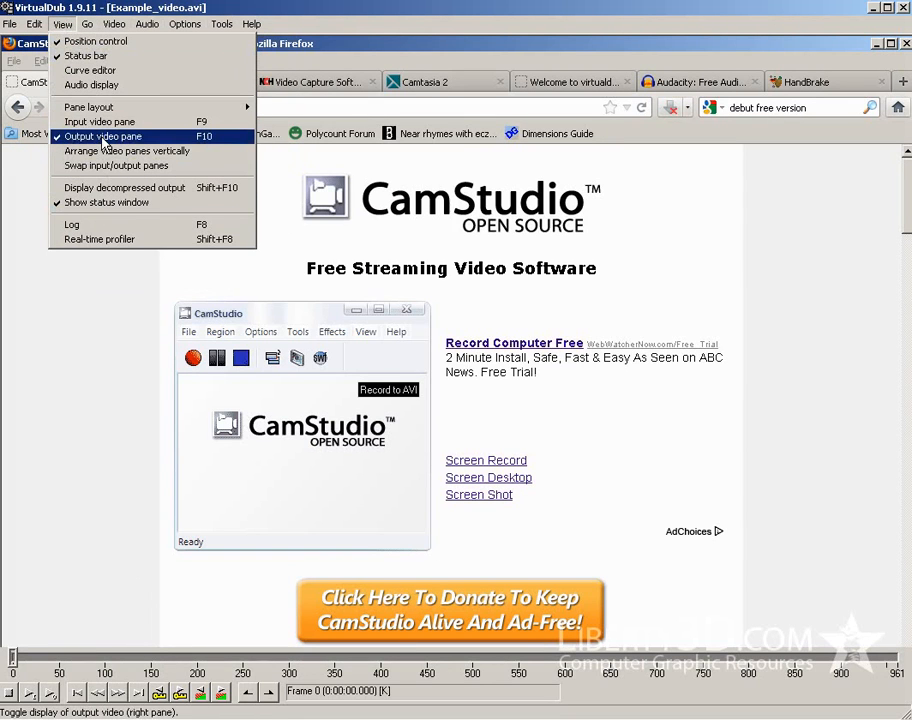
pyautogui.press('Escape')
pyautogui.rightClick(127, 208)
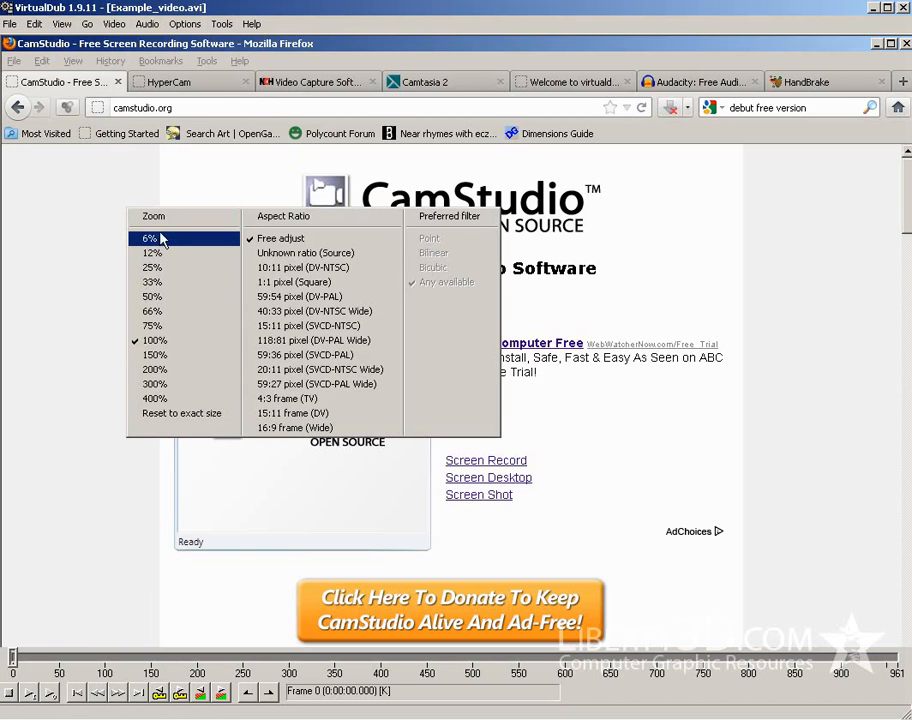
pyautogui.click(160, 238)
# Set the pane layout to display both the input and output video panes
pyautogui.click(62, 24)
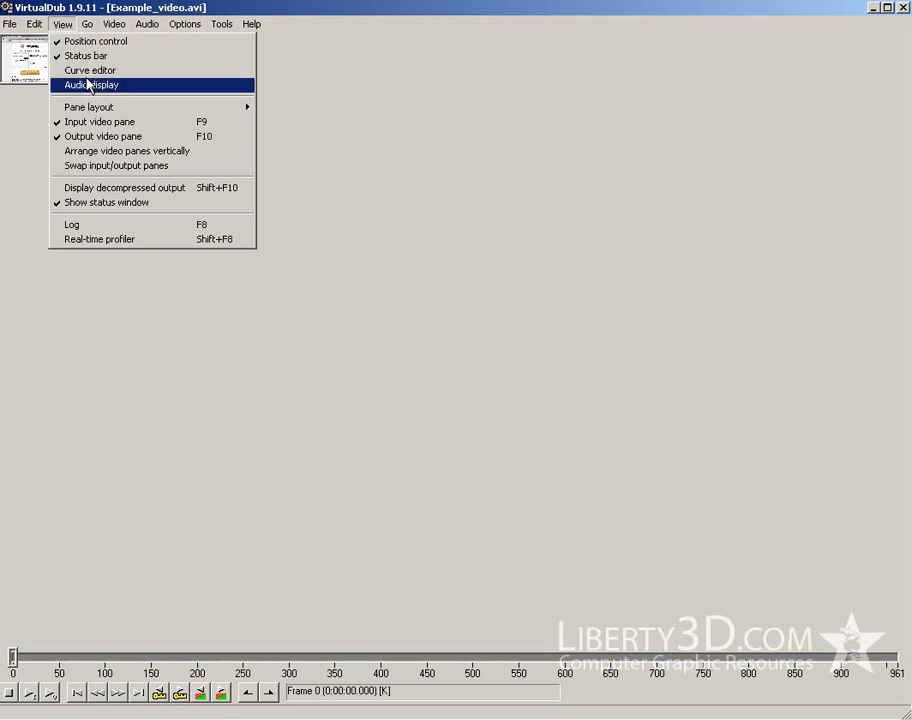
pyautogui.moveTo(150, 107)
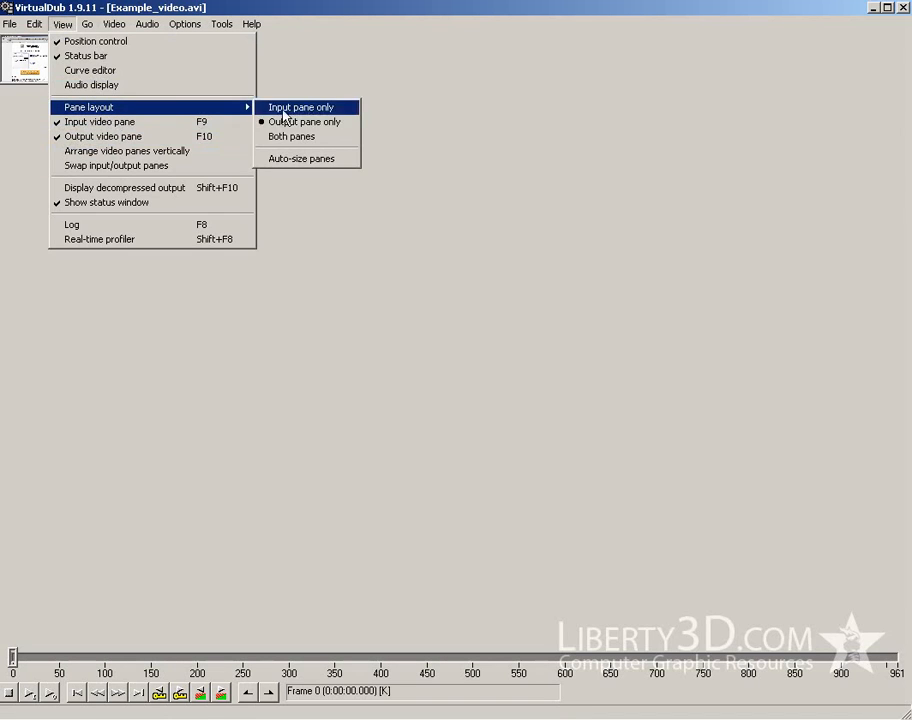
pyautogui.click(288, 138)
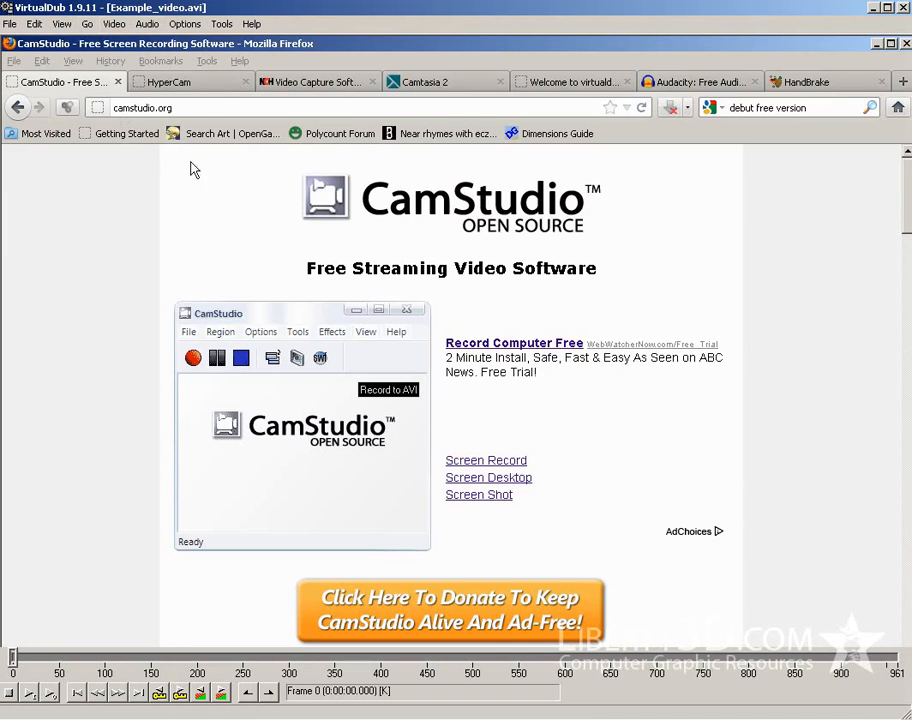
# Zoom the input and output video panes to 50% each so they fit side by side
pyautogui.rightClick(218, 226)
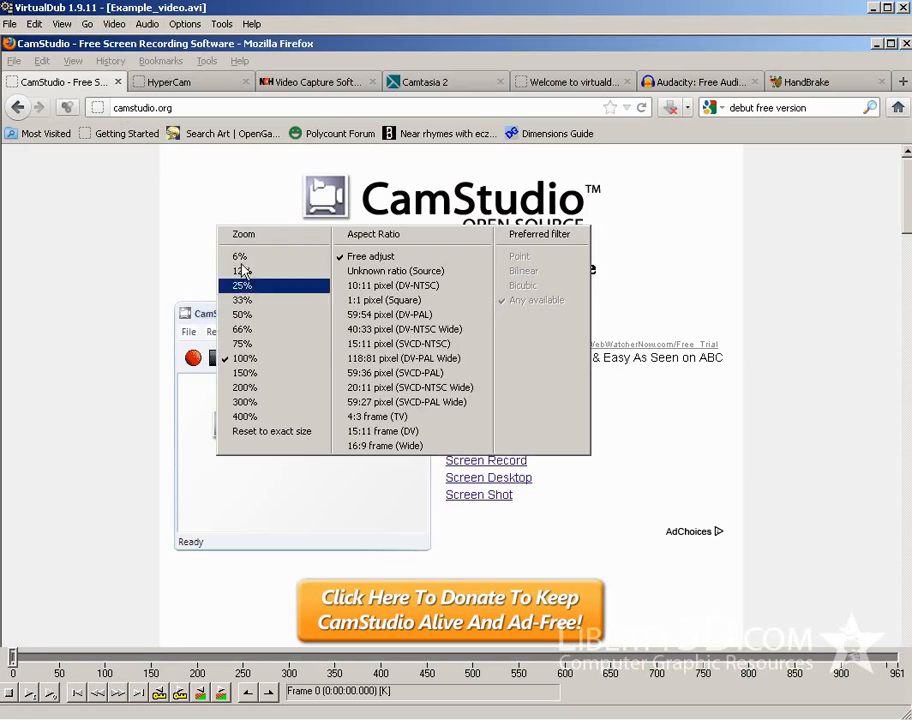
pyautogui.click(258, 318)
pyautogui.rightClick(495, 53)
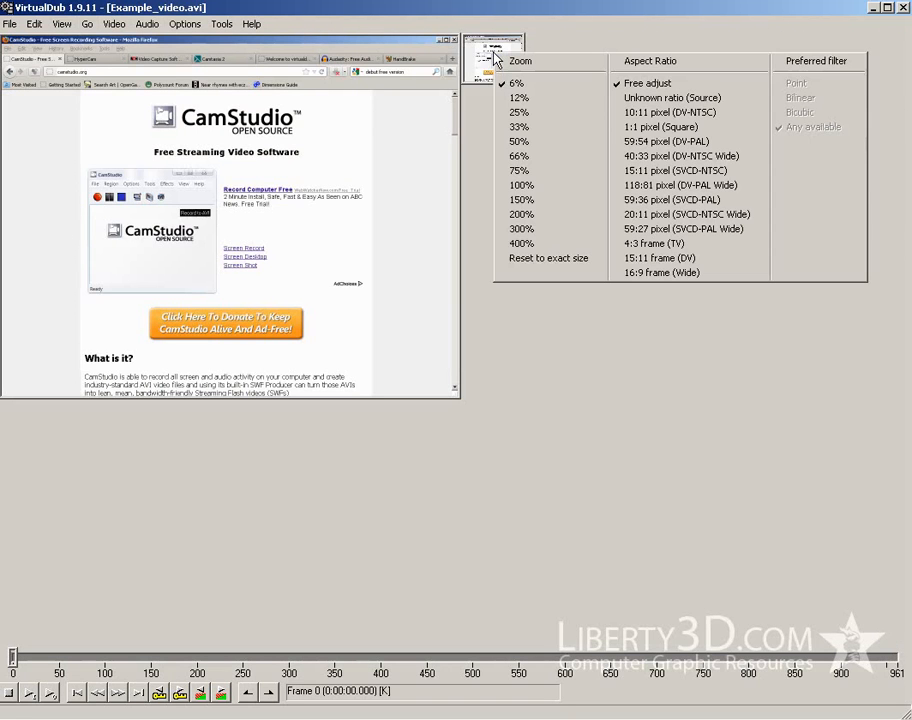
pyautogui.click(524, 186)
pyautogui.rightClick(551, 181)
pyautogui.click(576, 281)
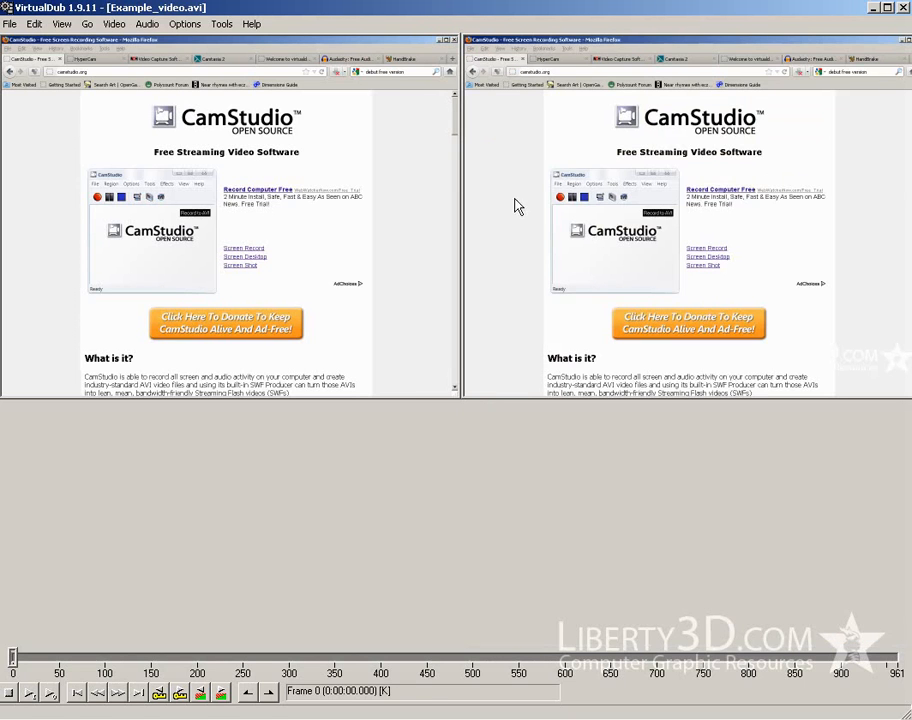
# Scrub through the video to frames 575 and 173 to compare the watermarked output with the input
pyautogui.moveTo(270, 665); pyautogui.dragTo(541, 663)
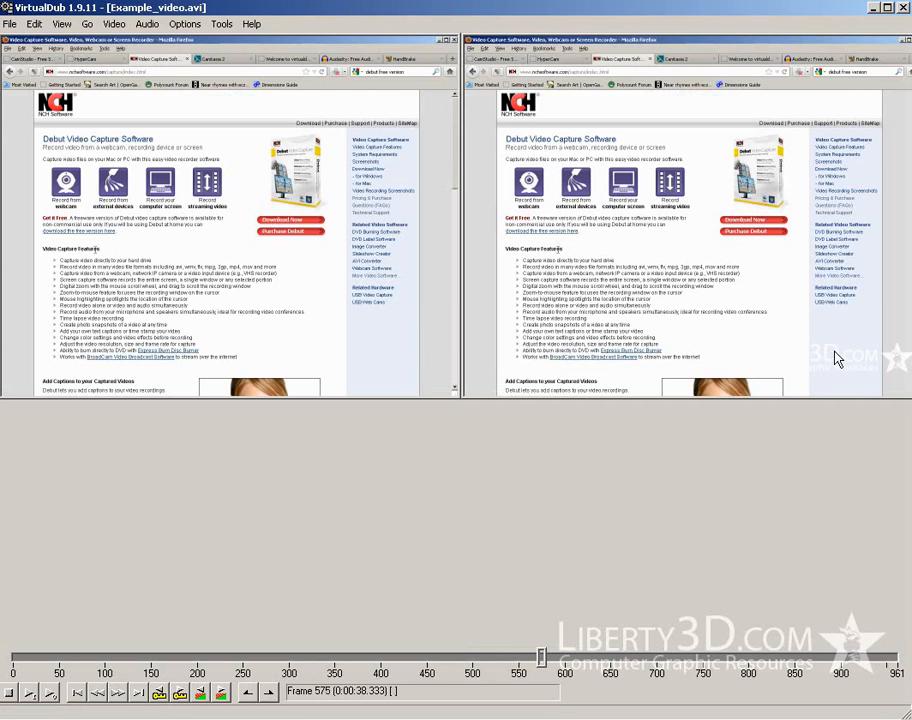
pyautogui.click(50, 659)
pyautogui.moveTo(56, 662); pyautogui.dragTo(172, 662)
pyautogui.moveTo(172, 660)
pyautogui.mouseDown()
pyautogui.moveTo(271, 660)
pyautogui.moveTo(175, 660)
pyautogui.mouseUp()
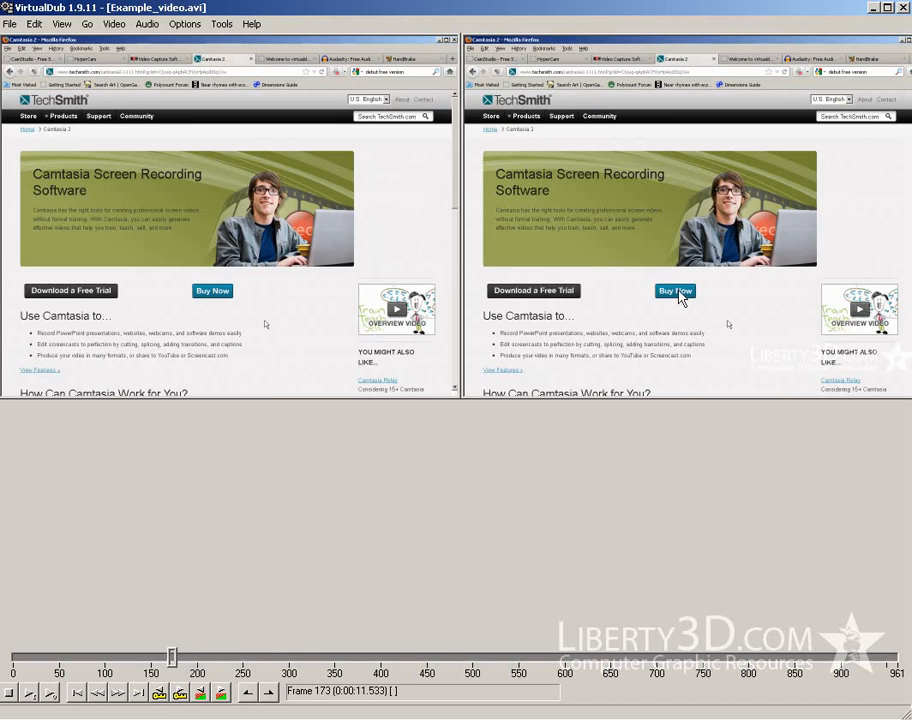
# Review the audio source and stream settings and the video processing mode
pyautogui.click(61, 23)
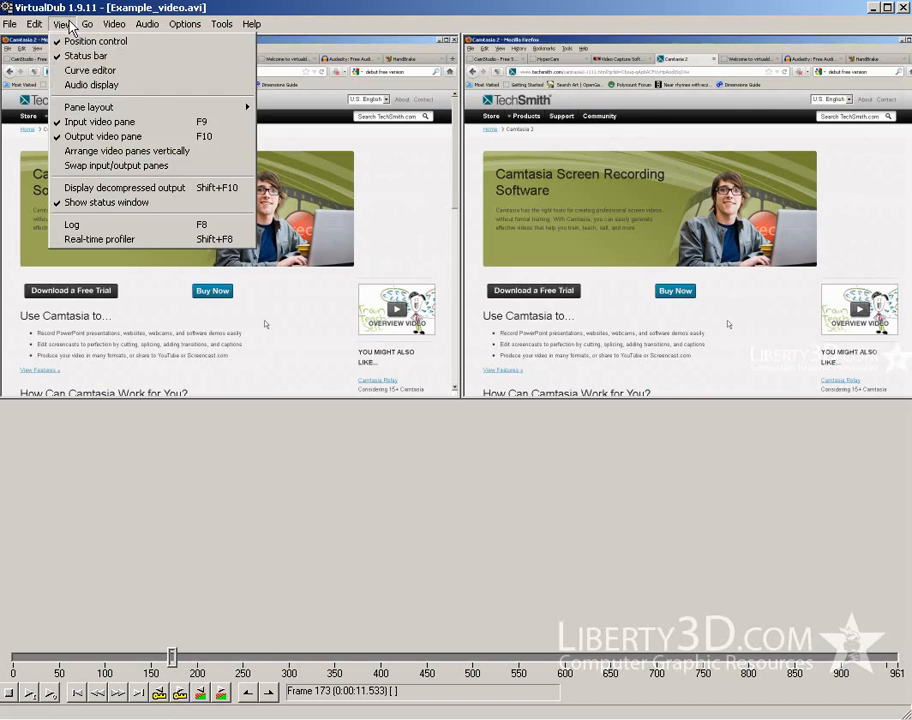
pyautogui.moveTo(147, 23)
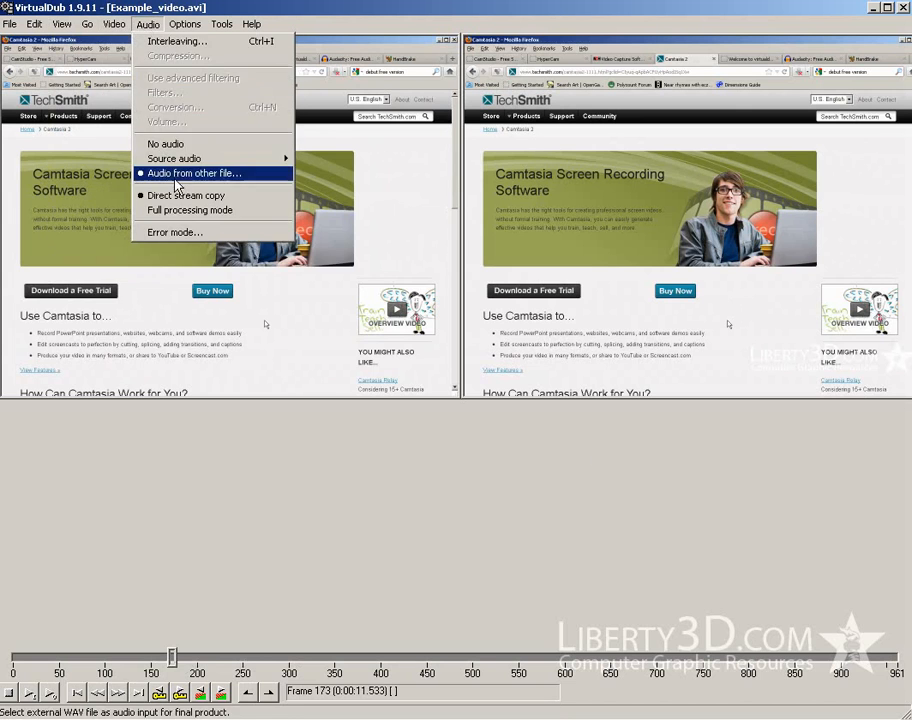
pyautogui.moveTo(109, 24)
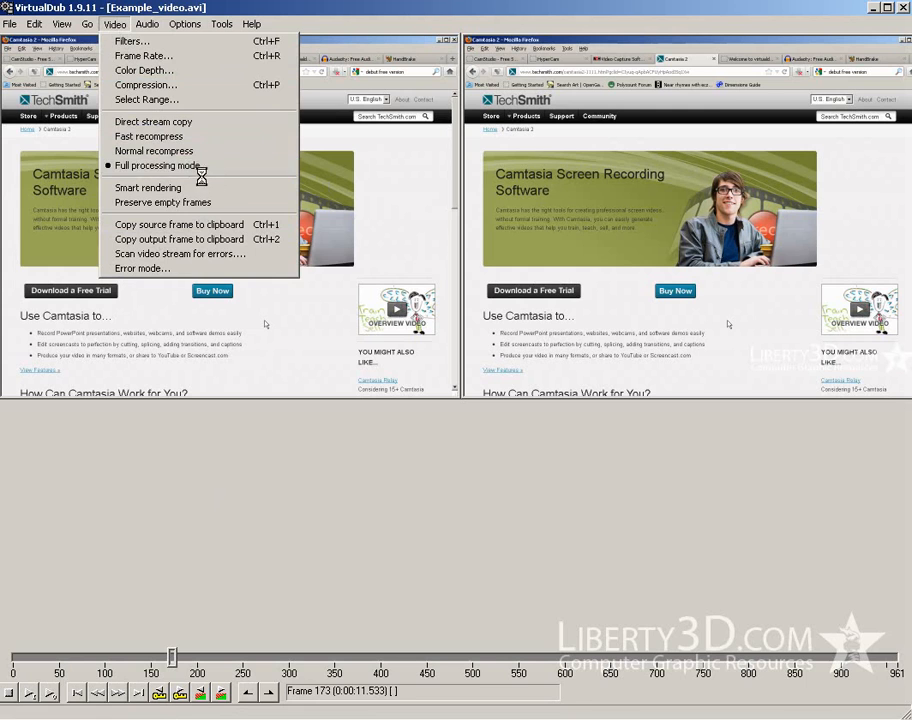
# Save the video as an AVI named Example_video_finished.avi in the Edit_and_watermark folder on the Desktop
pyautogui.click(15, 28)
pyautogui.click(16, 28)
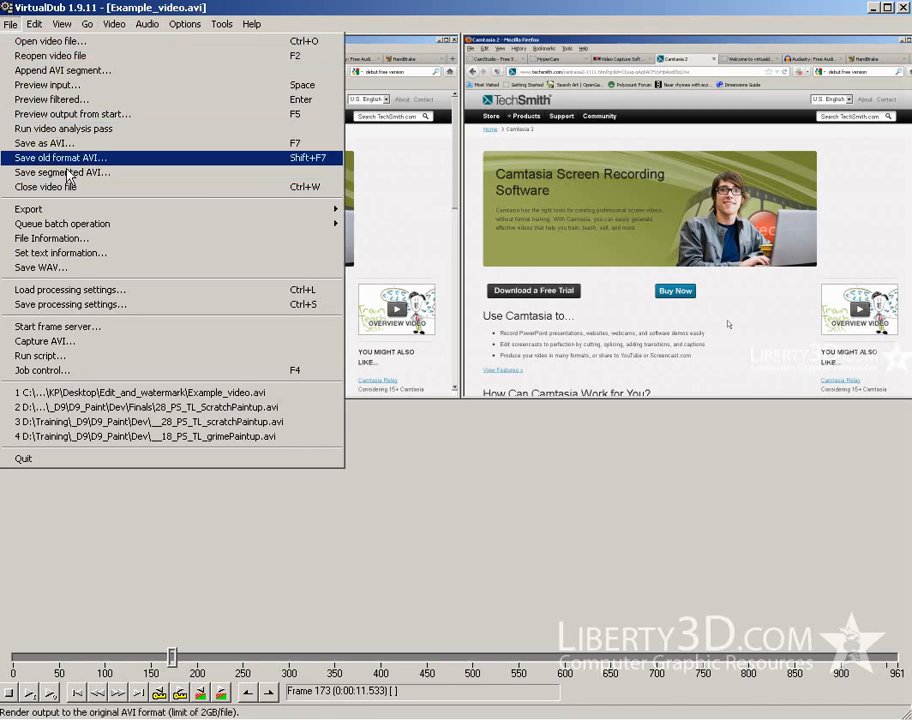
pyautogui.click(60, 143)
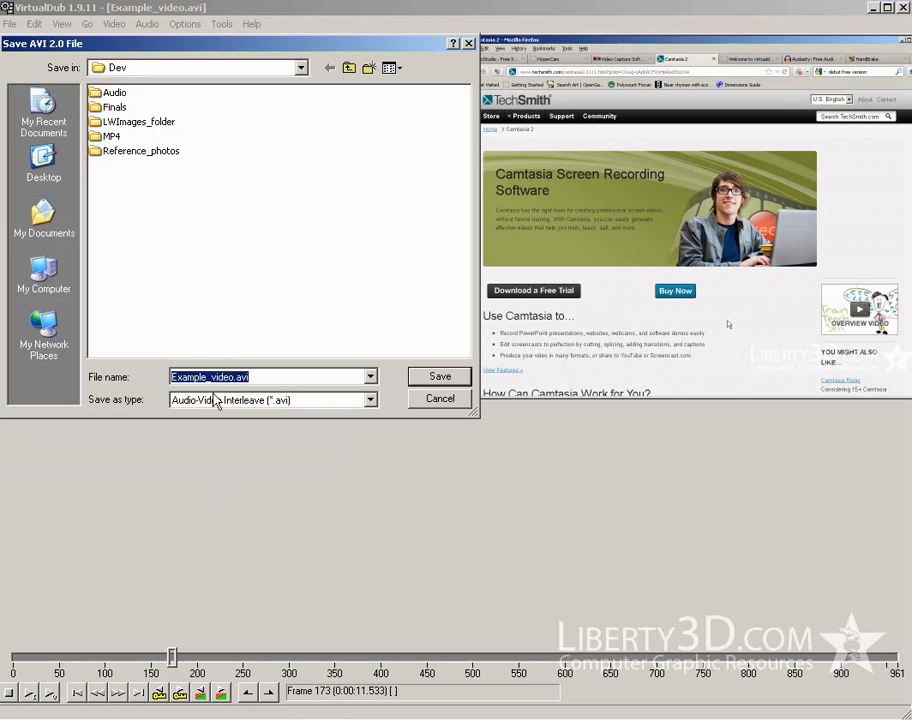
pyautogui.click(48, 172)
pyautogui.doubleClick(124, 150)
pyautogui.doubleClick(218, 377)
pyautogui.click(240, 377)
pyautogui.write('_fin')
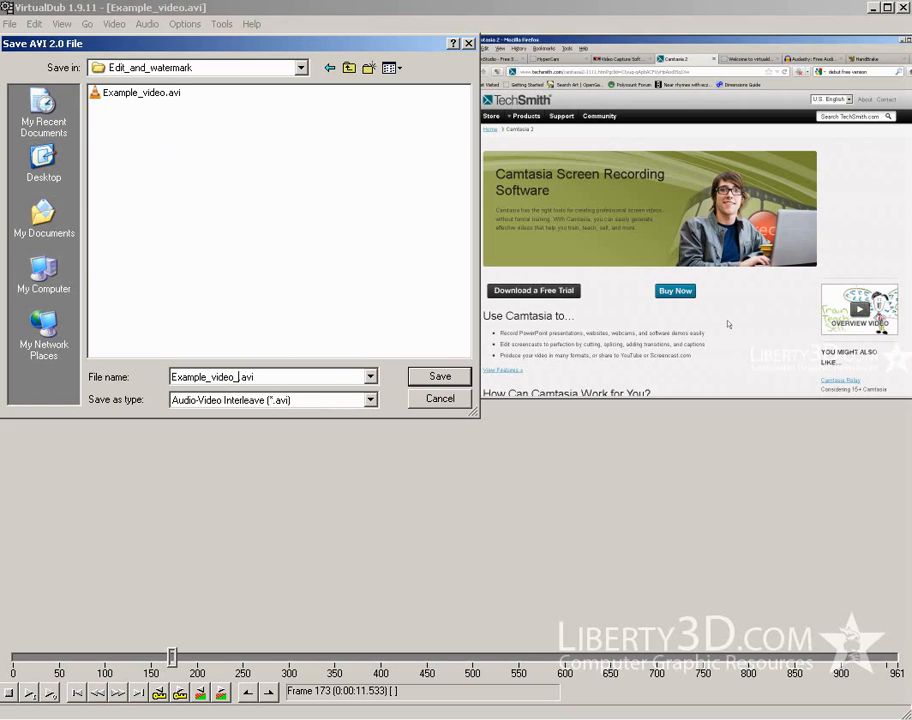
pyautogui.write('ished')
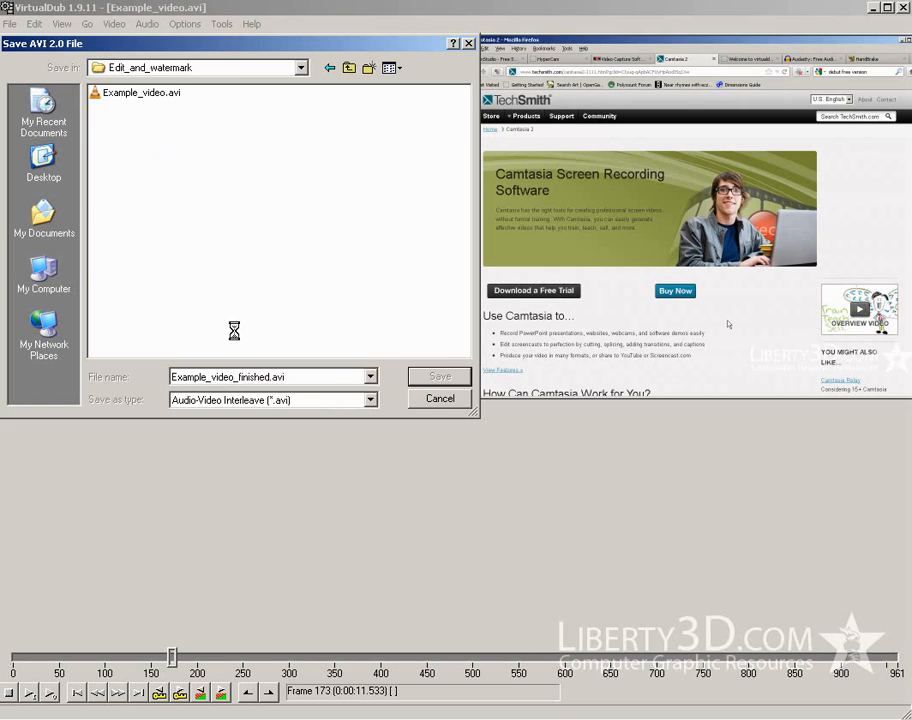
pyautogui.press('Return')
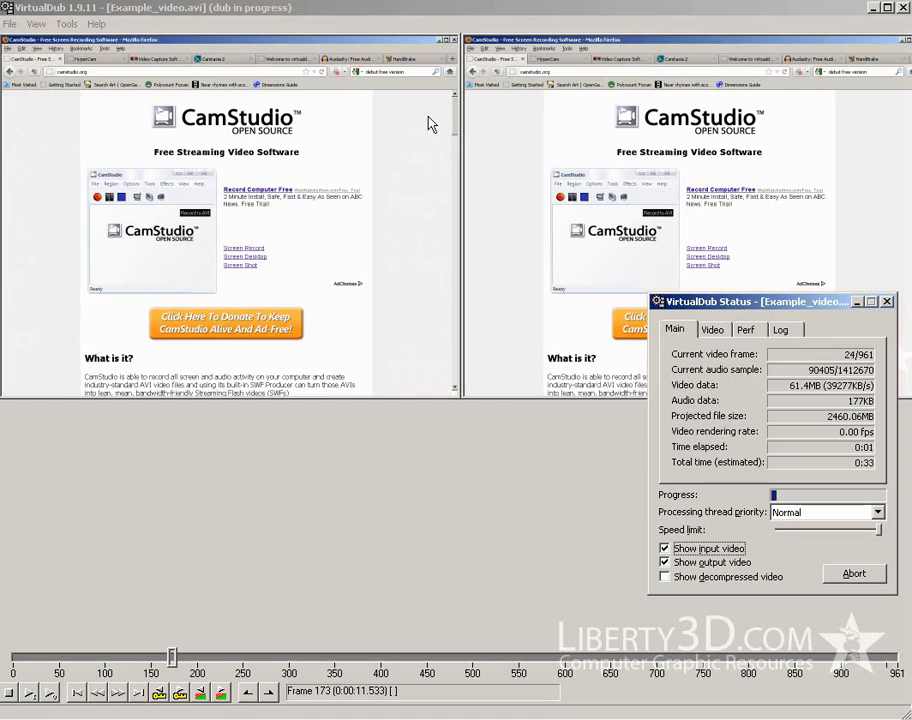
pyautogui.click(199, 8)
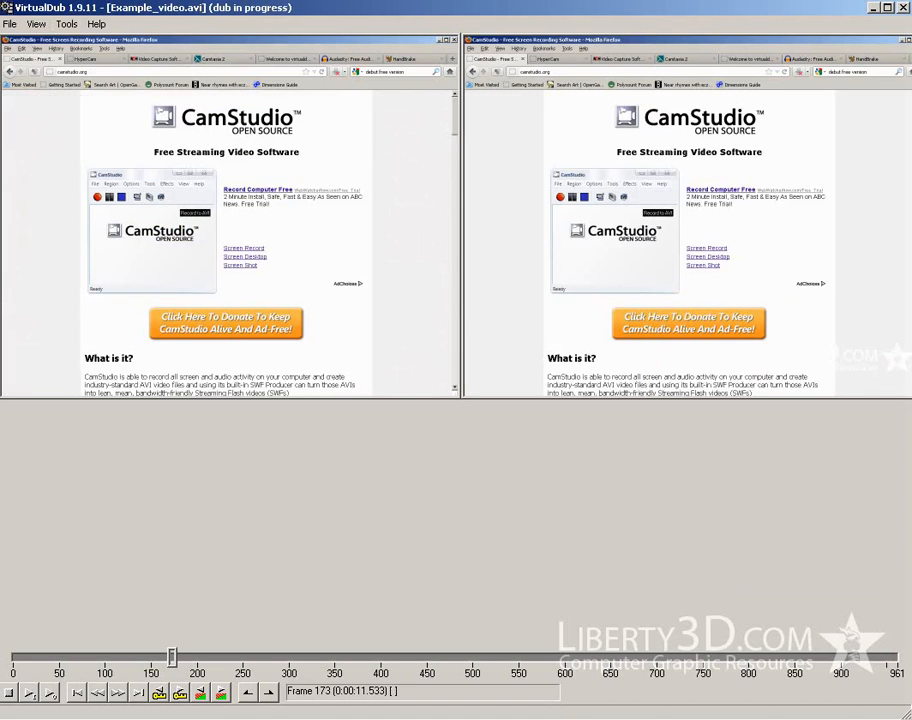
pyautogui.hotkey('alt', 'Tab')
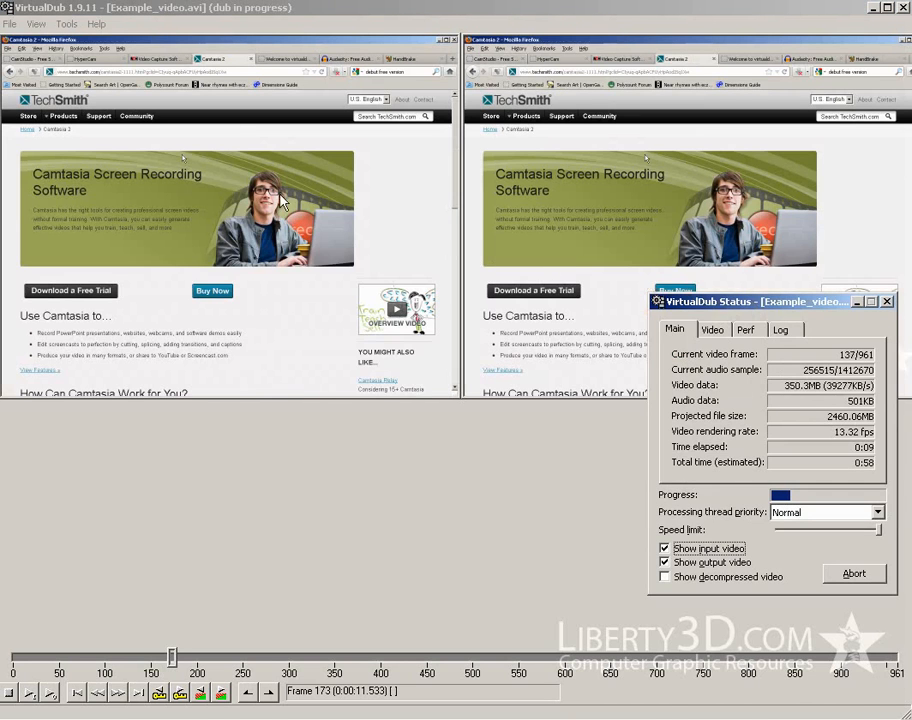
pyautogui.moveTo(752, 308); pyautogui.dragTo(282, 202)
# Switch to HandBrake and load Example_video_finished.avi from the Desktop's Edit_and_watermark folder as the source video
pyautogui.click(267, 447)
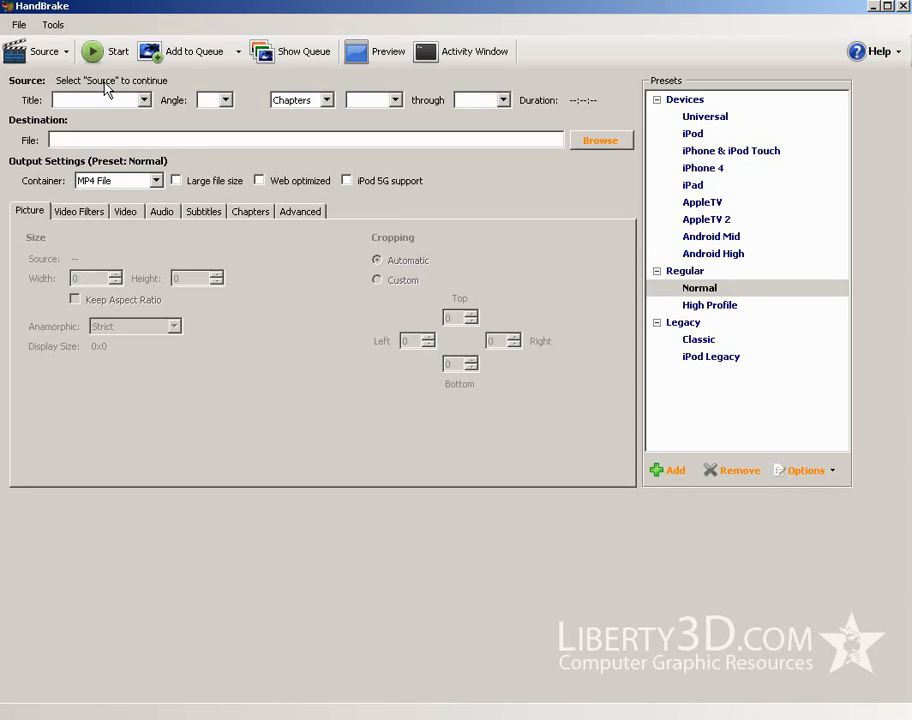
pyautogui.click(67, 52)
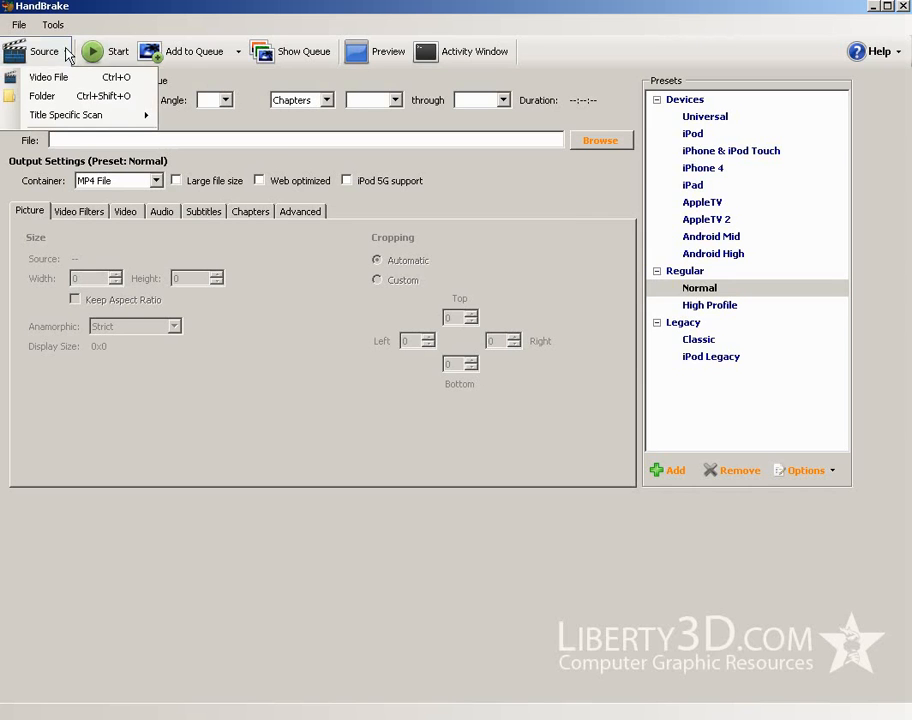
pyautogui.click(58, 77)
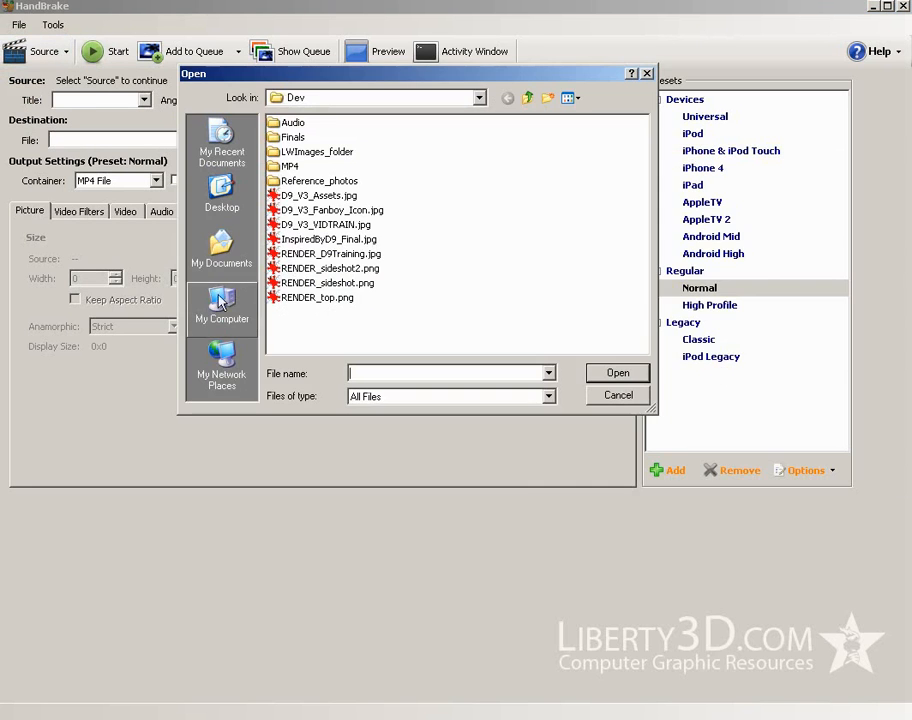
pyautogui.click(223, 190)
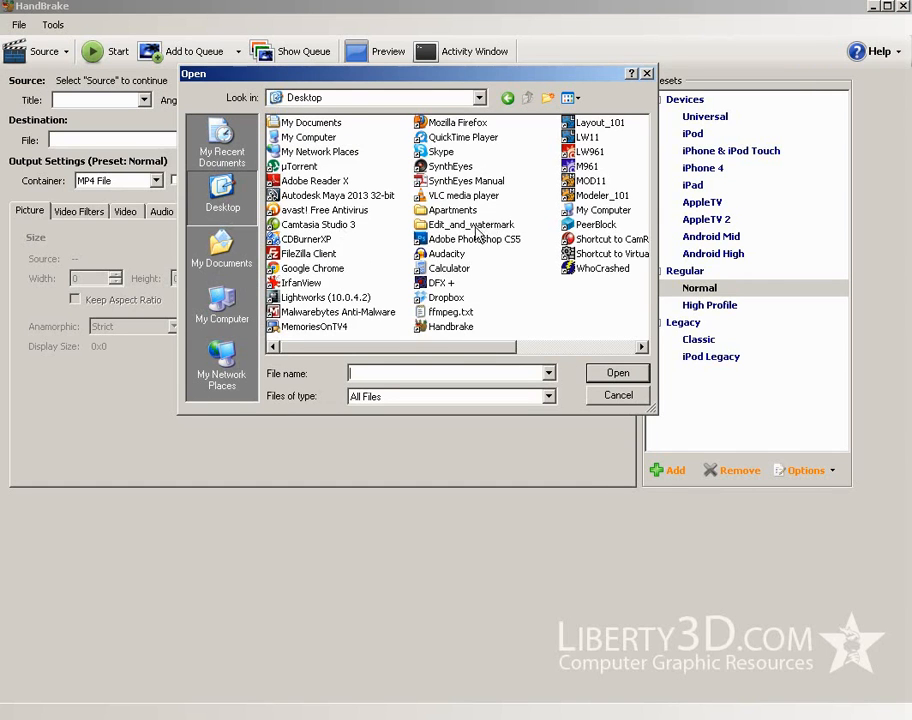
pyautogui.doubleClick(479, 227)
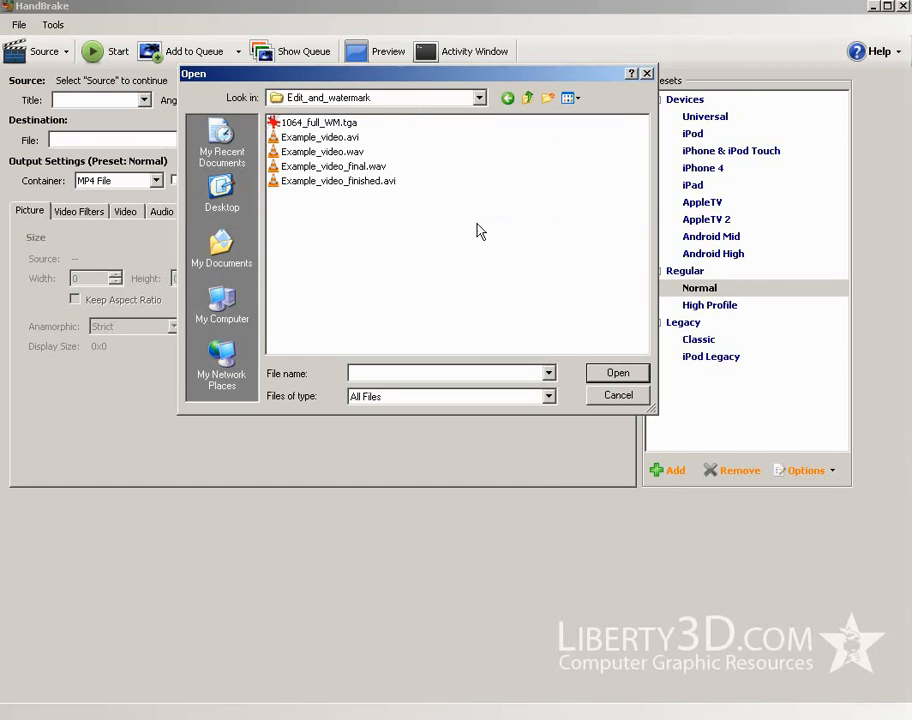
pyautogui.click(334, 181)
pyautogui.click(617, 373)
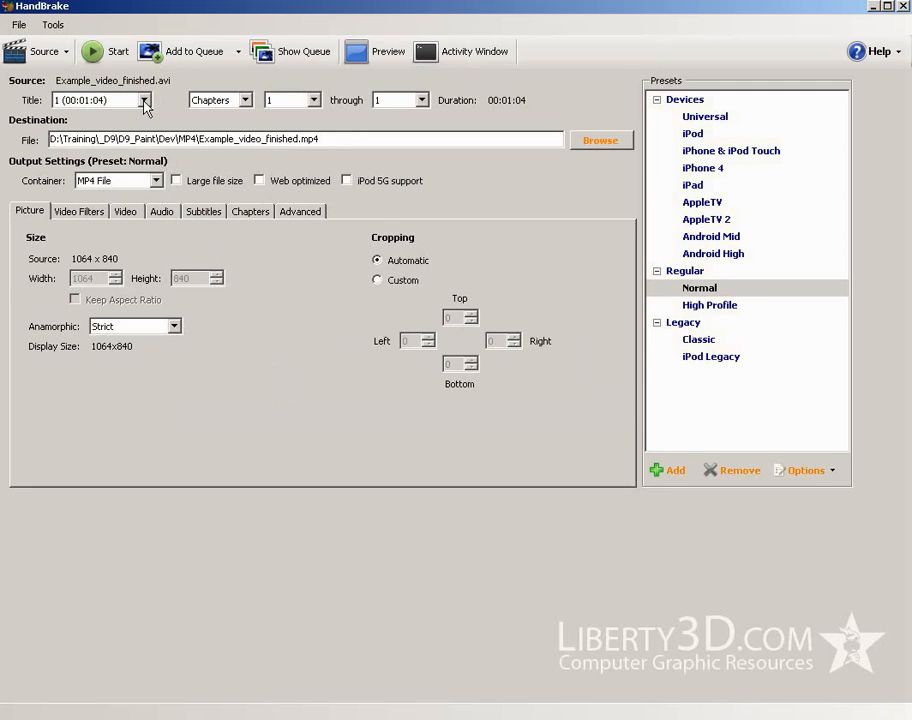
# Choose MP4 File as the output container and review the video filter and picture size settings
pyautogui.click(134, 183)
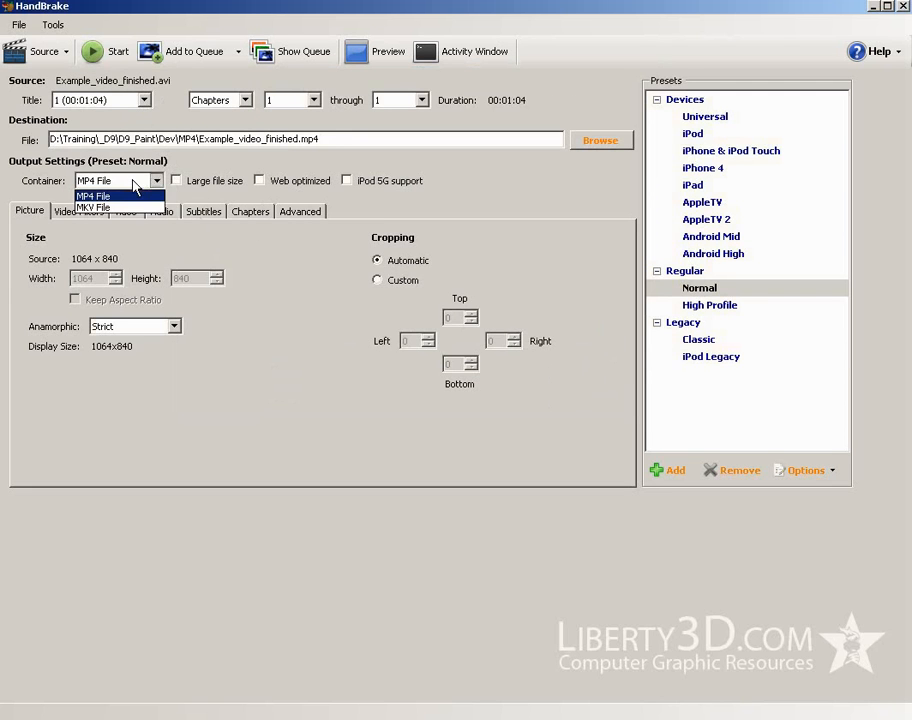
pyautogui.click(124, 196)
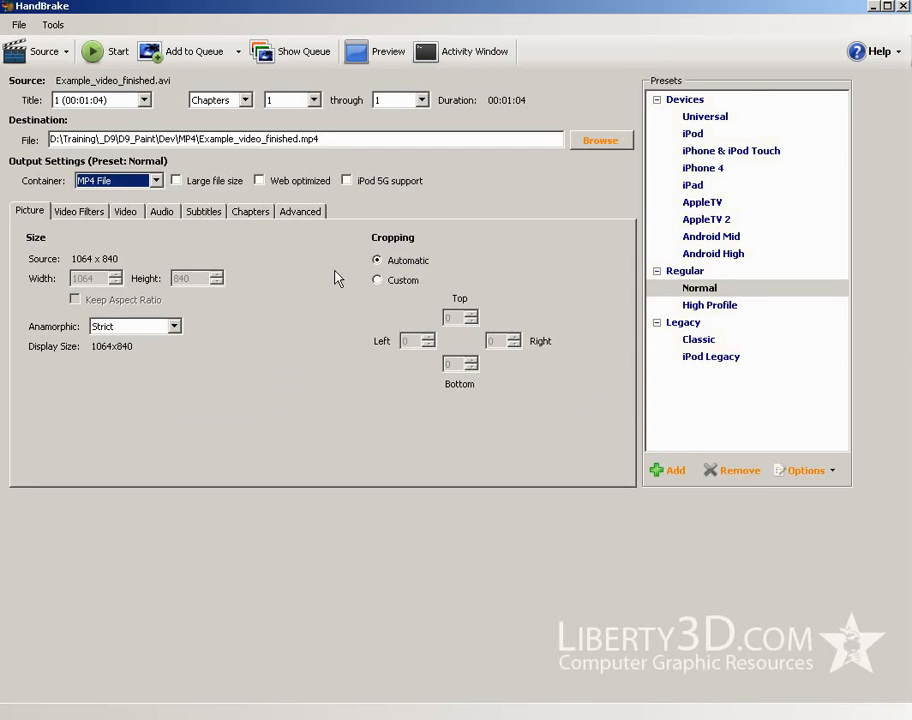
pyautogui.click(78, 213)
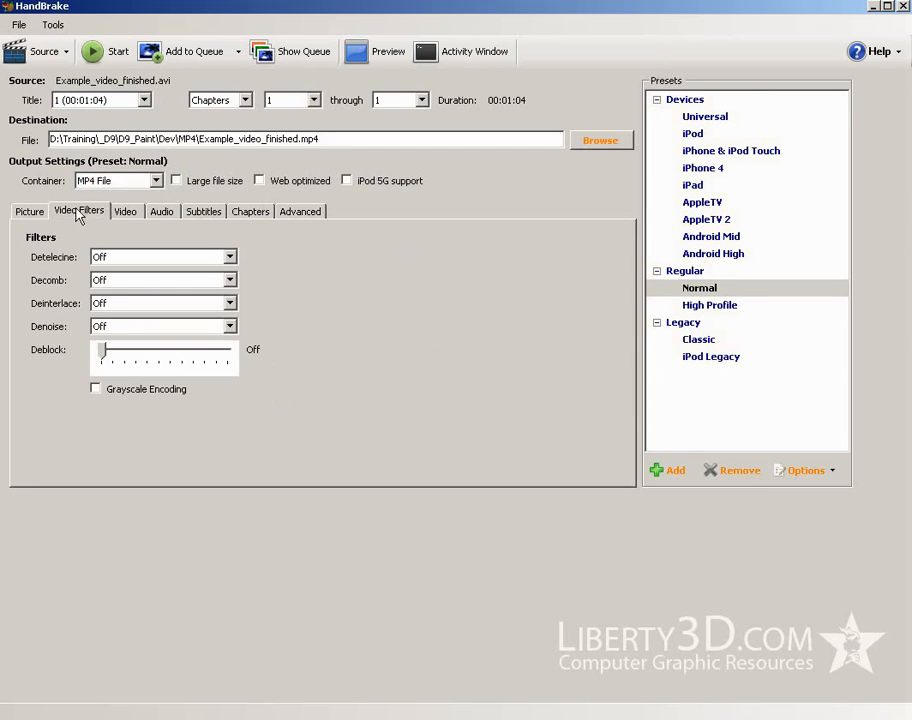
pyautogui.click(29, 211)
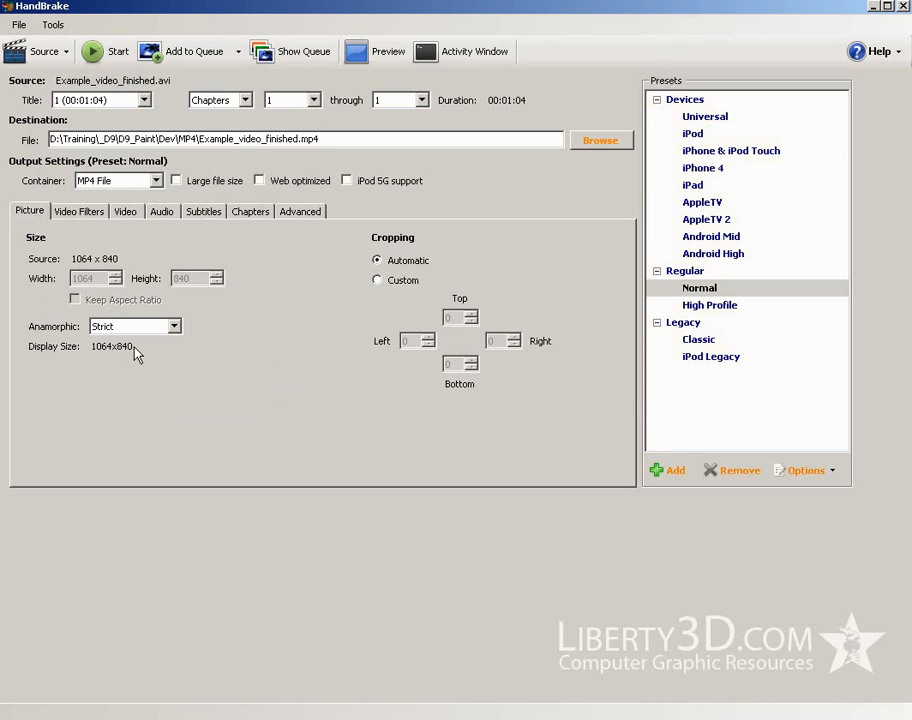
# Use the H.264 (x264) codec with the framerate Same as source, and look over the audio and subtitle settings
pyautogui.click(125, 211)
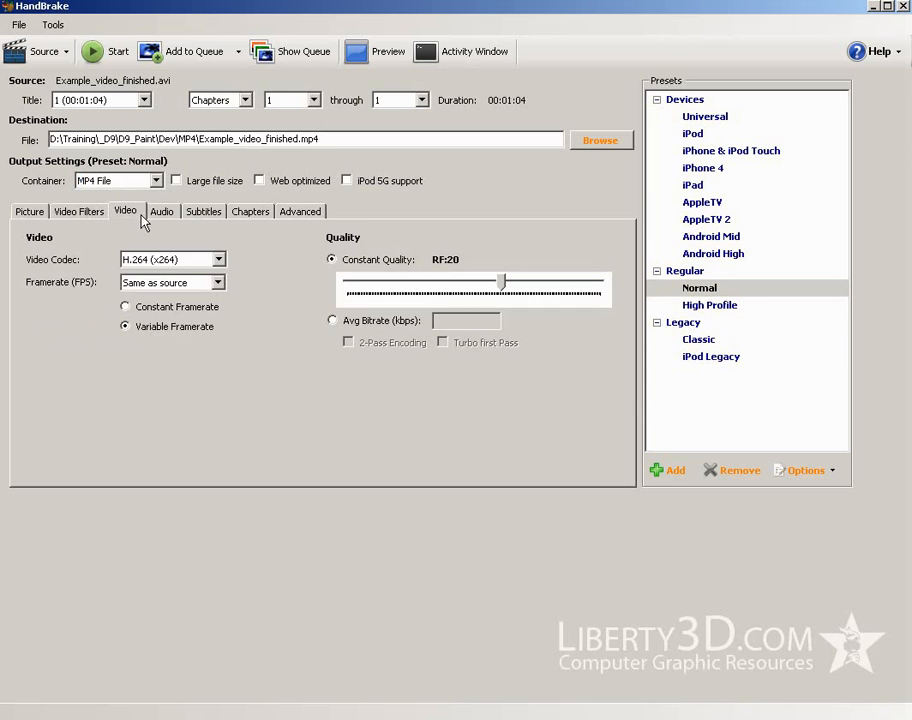
pyautogui.click(218, 259)
pyautogui.click(218, 259)
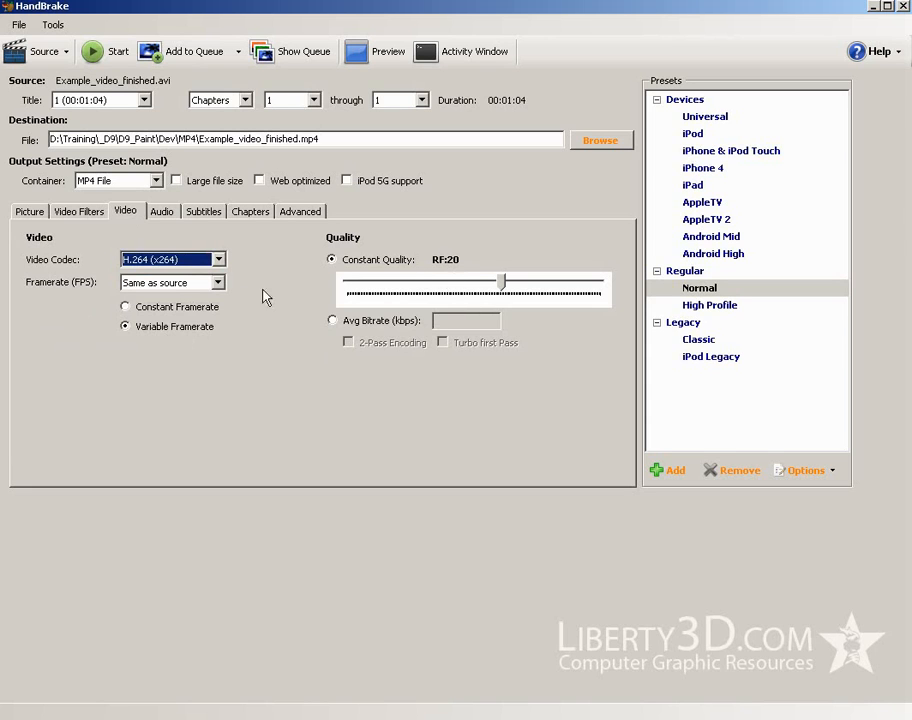
pyautogui.click(217, 282)
pyautogui.click(210, 297)
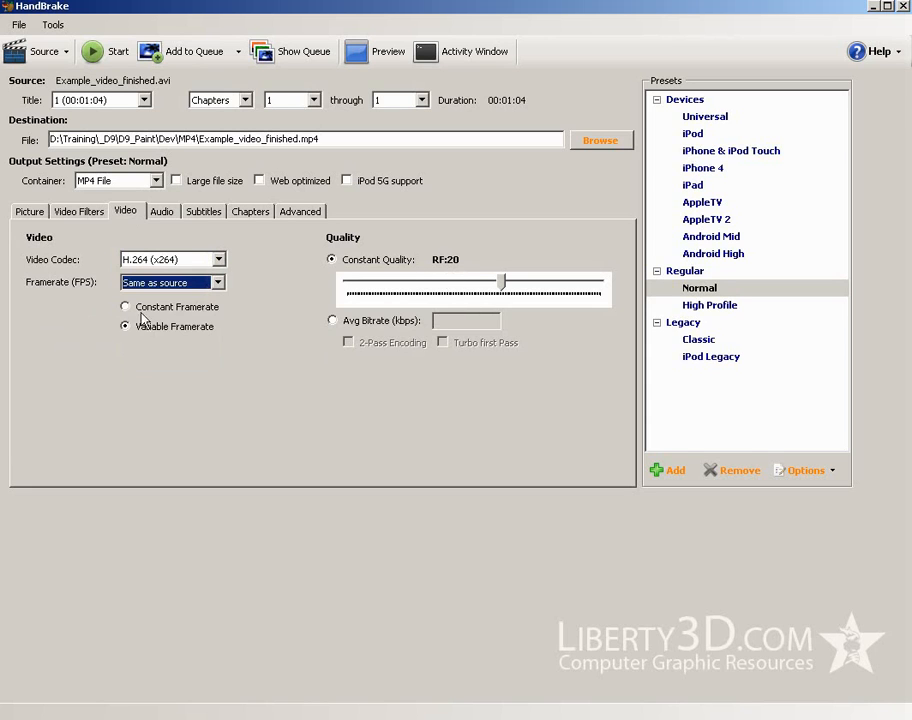
pyautogui.click(161, 211)
pyautogui.click(202, 213)
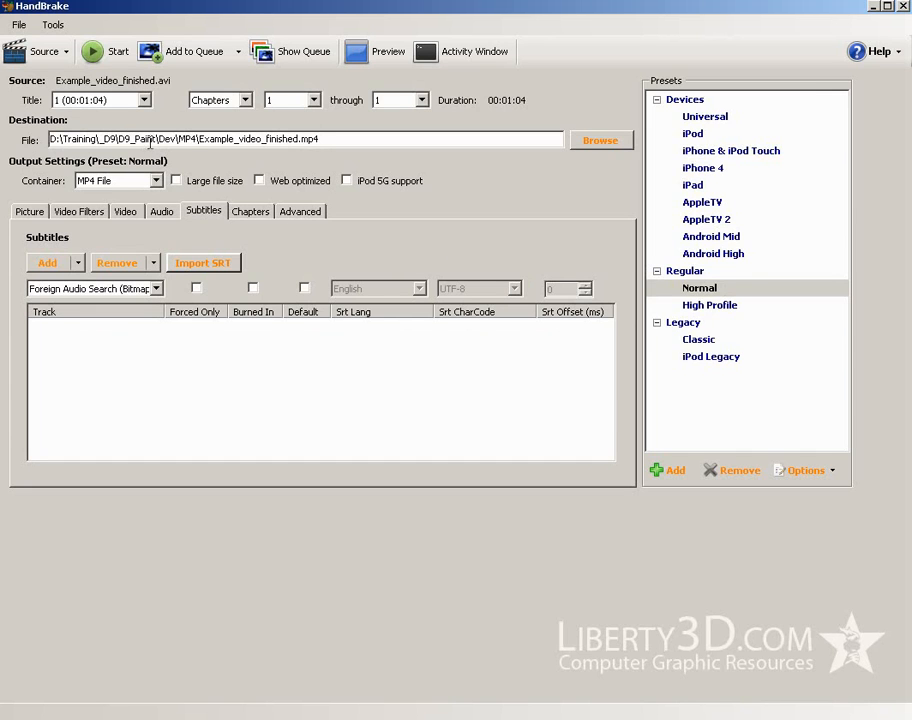
# Set the destination to Example_video_finished.mp4 in the Desktop's Edit_and_watermark folder and start the encode
pyautogui.click(603, 141)
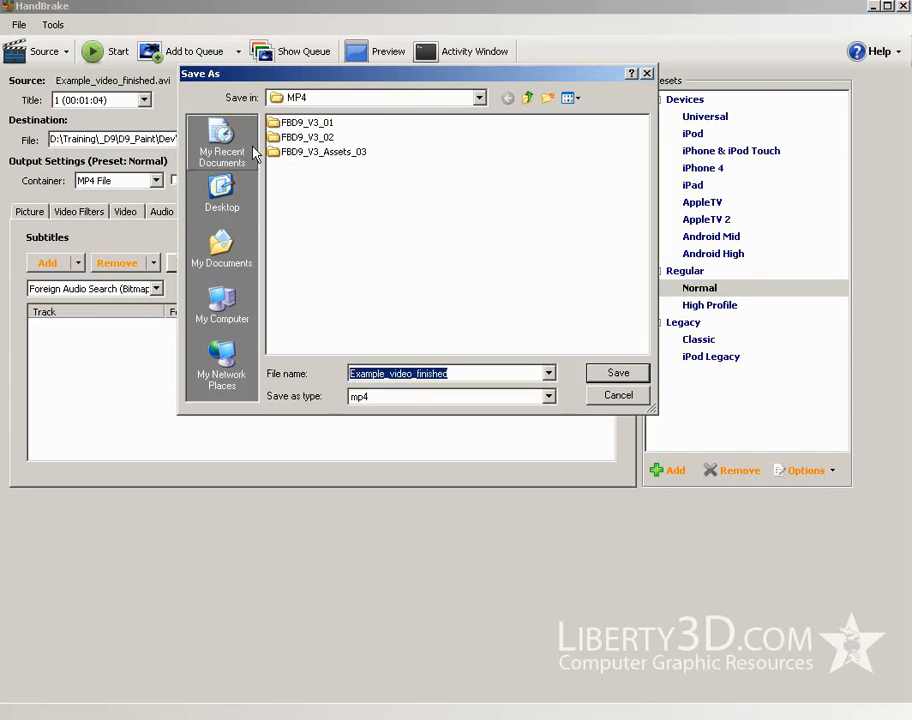
pyautogui.click(240, 203)
pyautogui.doubleClick(350, 187)
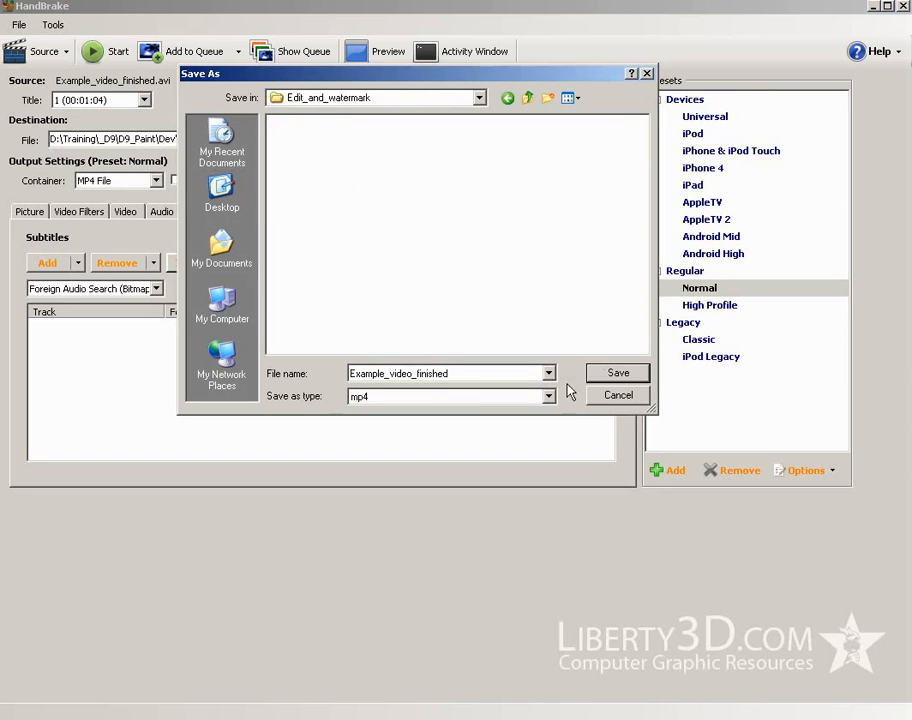
pyautogui.click(600, 373)
pyautogui.click(93, 55)
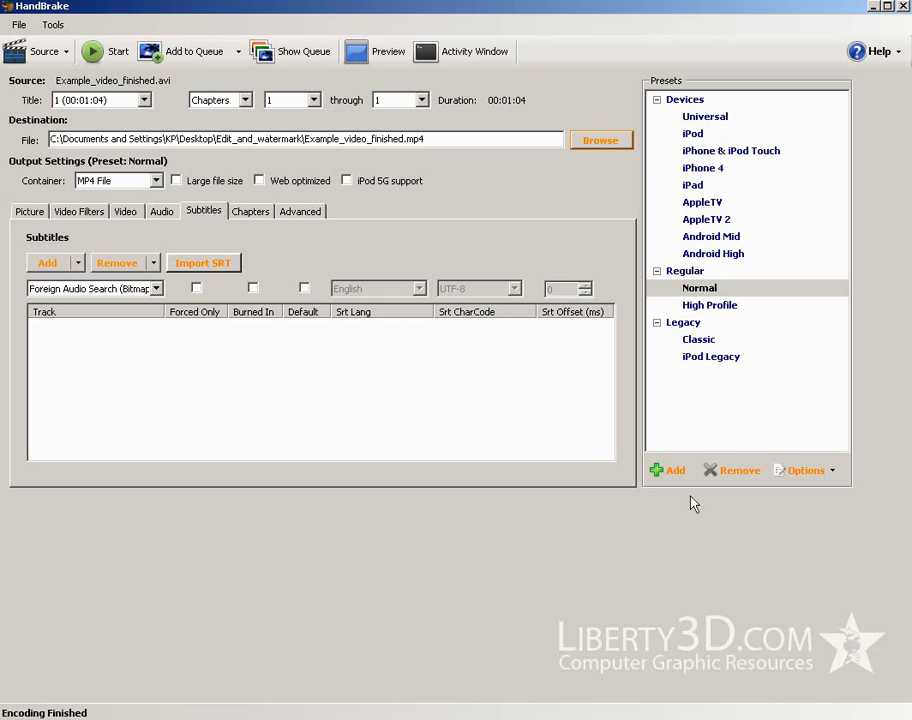
# Switch back to VirtualDub and on to Audacity to revisit the video and its audio track
pyautogui.hotkey('alt', 'Tab')
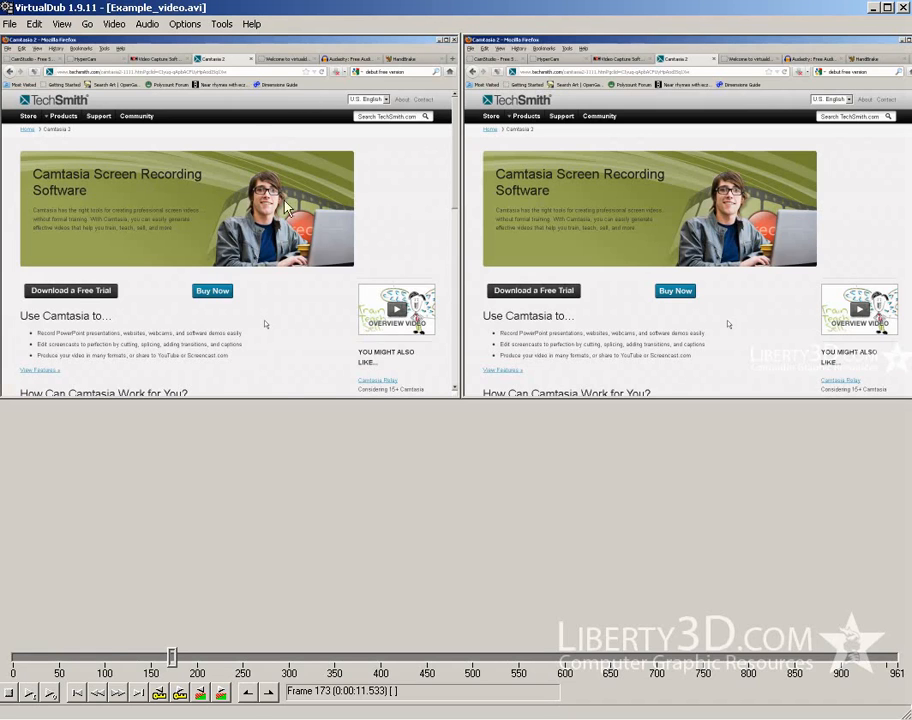
pyautogui.hotkey('alt', 'Tab')
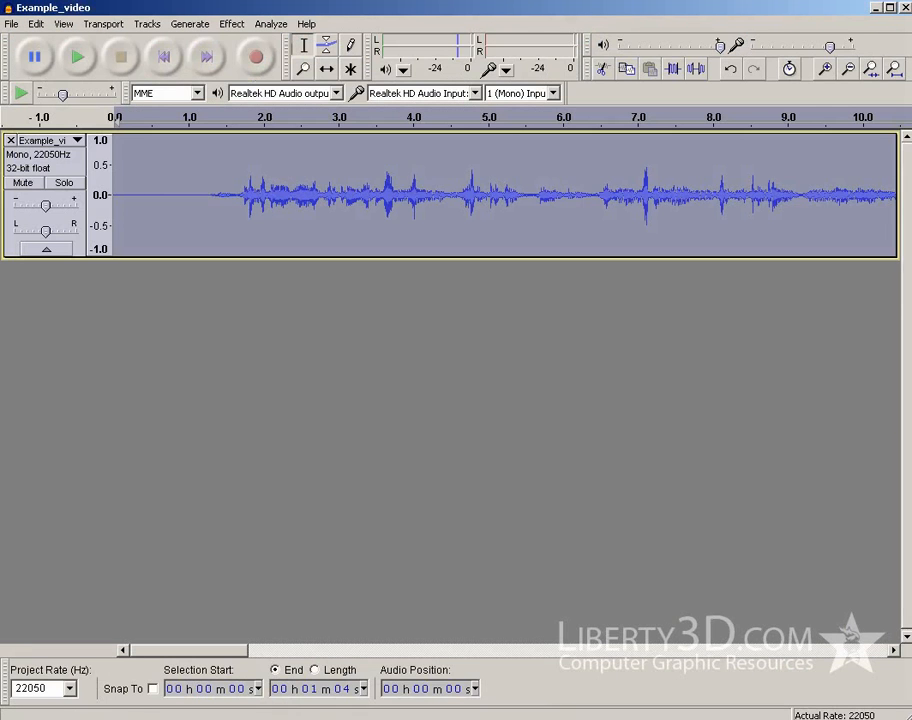